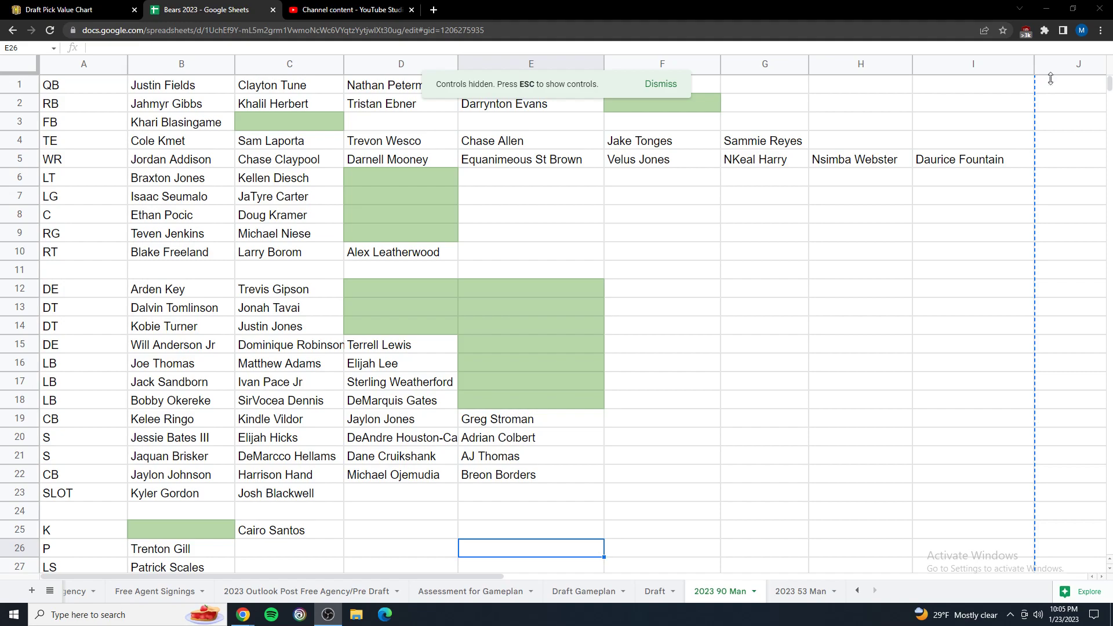
Switch to the Draft sheet with the table of twelve 2023 picks.
{"action": "left_click", "coordinate": [652, 597]}
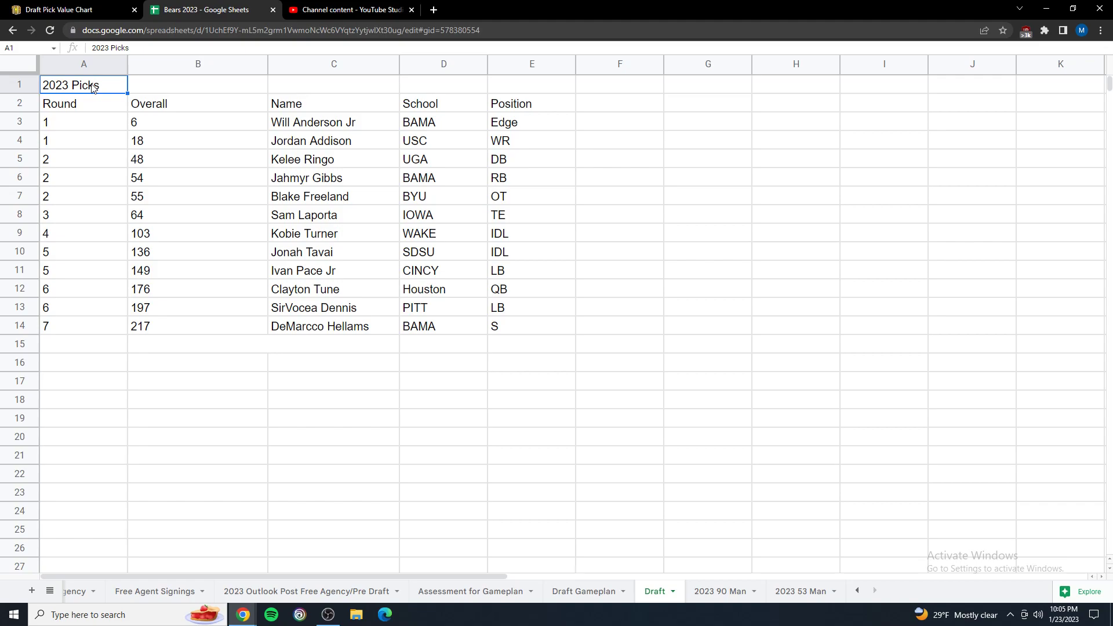
Select cell C3 to highlight first pick Will Anderson Jr.
{"action": "left_click", "coordinate": [355, 123]}
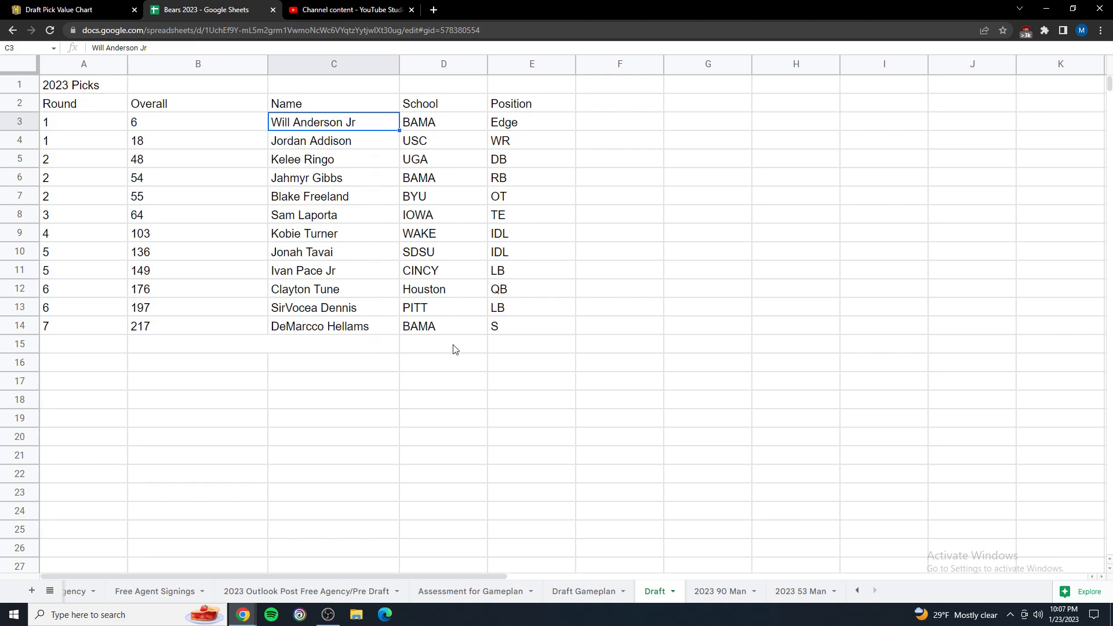
{"action": "left_click", "coordinate": [701, 592]}
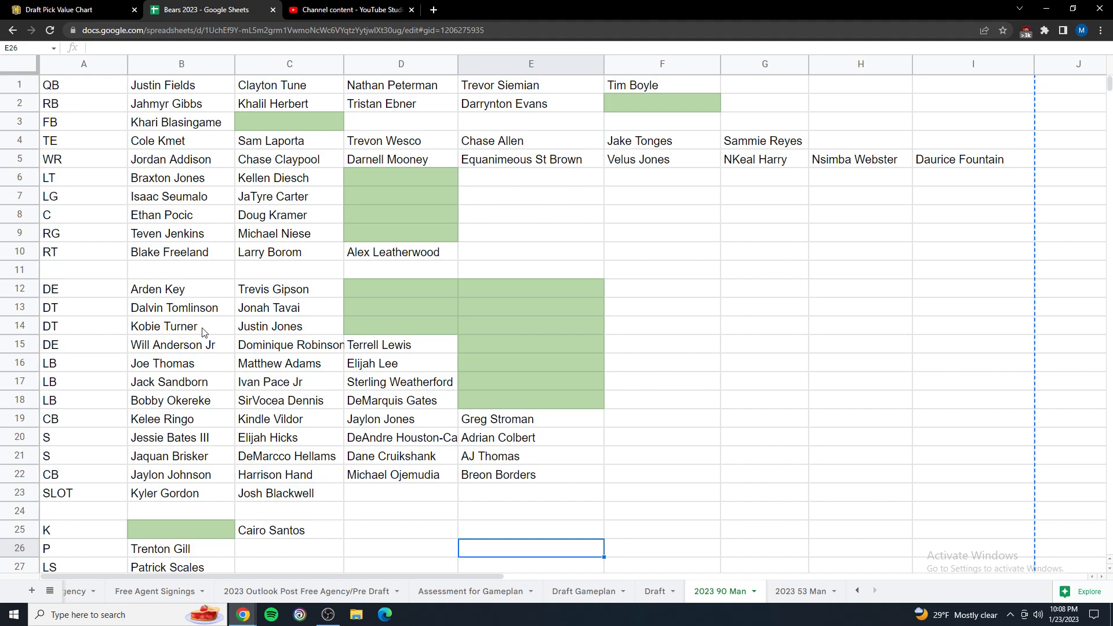
{"action": "left_click", "coordinate": [168, 309]}
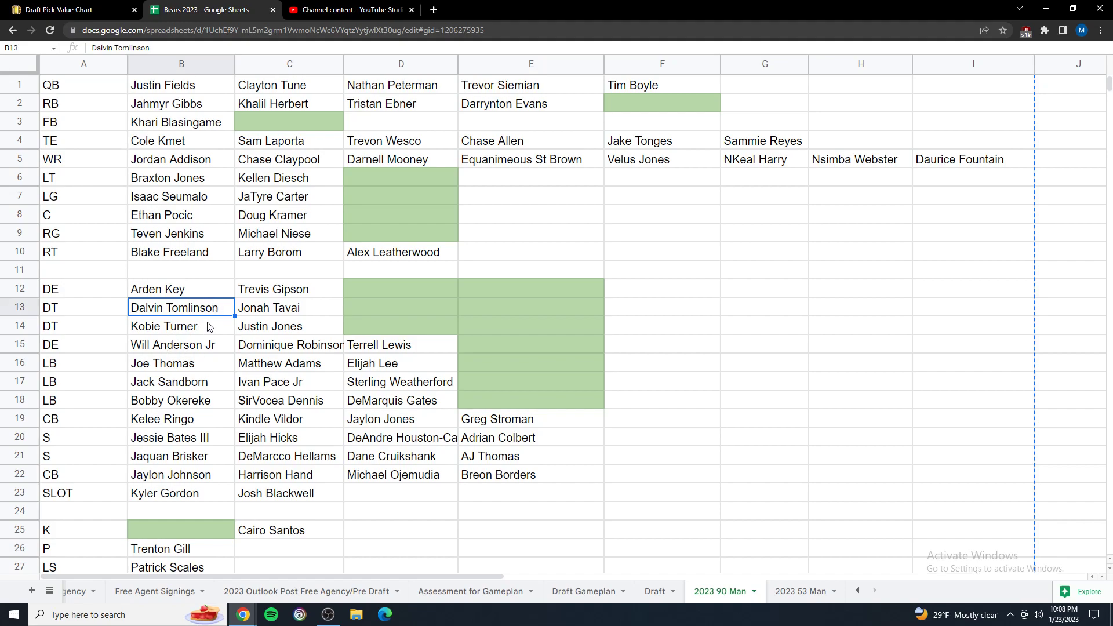
{"action": "left_click", "coordinate": [210, 326]}
{"action": "left_click", "coordinate": [272, 312]}
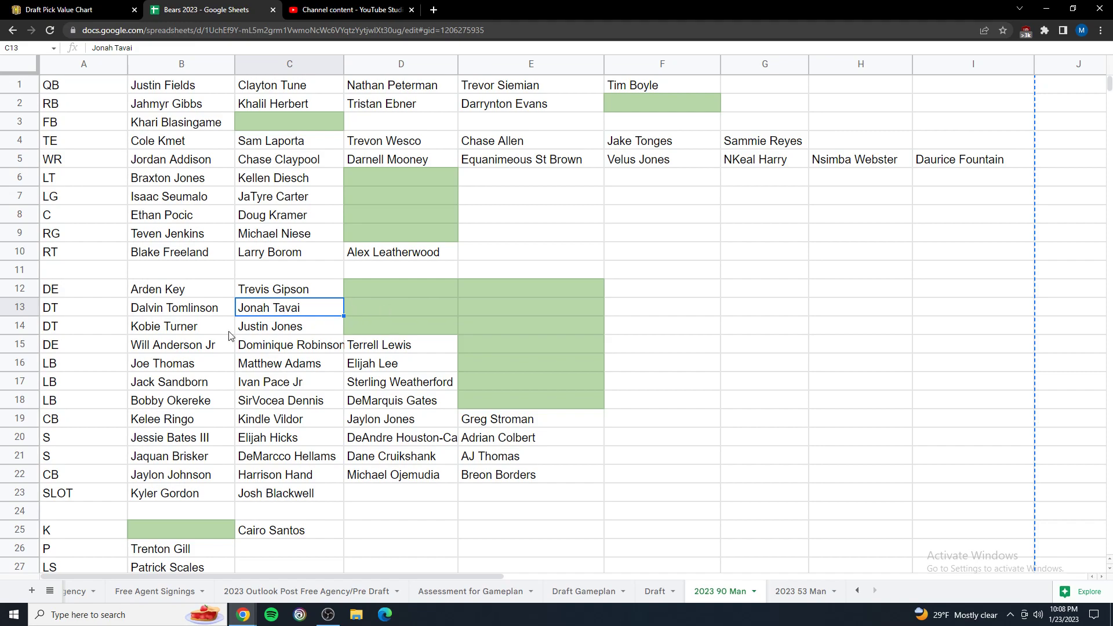
{"action": "left_click", "coordinate": [230, 334]}
{"action": "left_click", "coordinate": [256, 311]}
{"action": "left_click", "coordinate": [231, 328]}
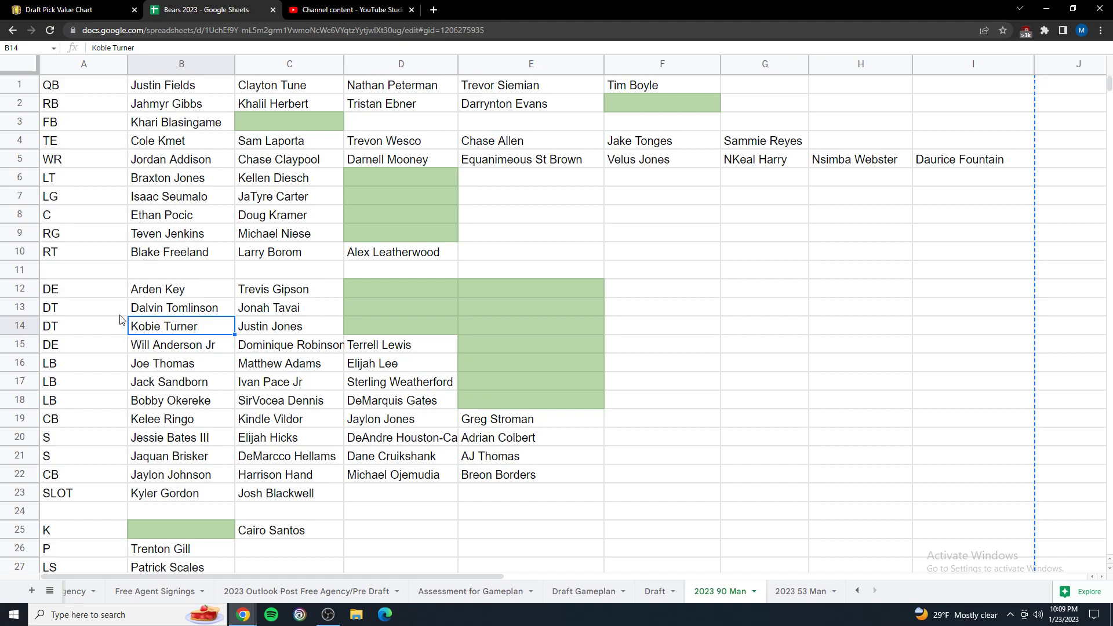
{"action": "left_click", "coordinate": [154, 347]}
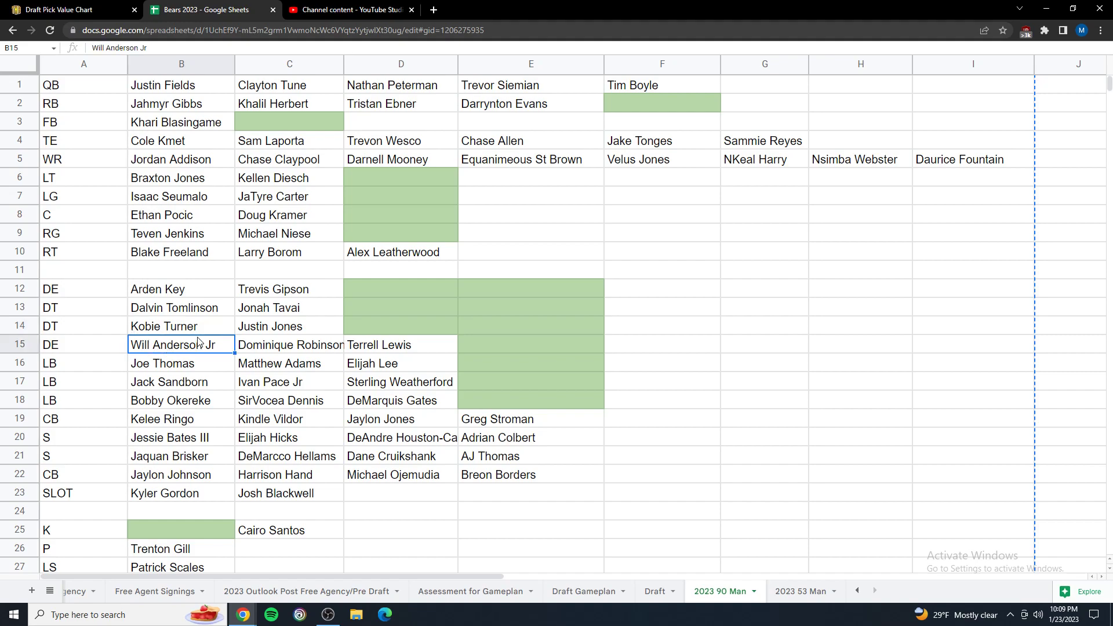
{"action": "left_click", "coordinate": [200, 309]}
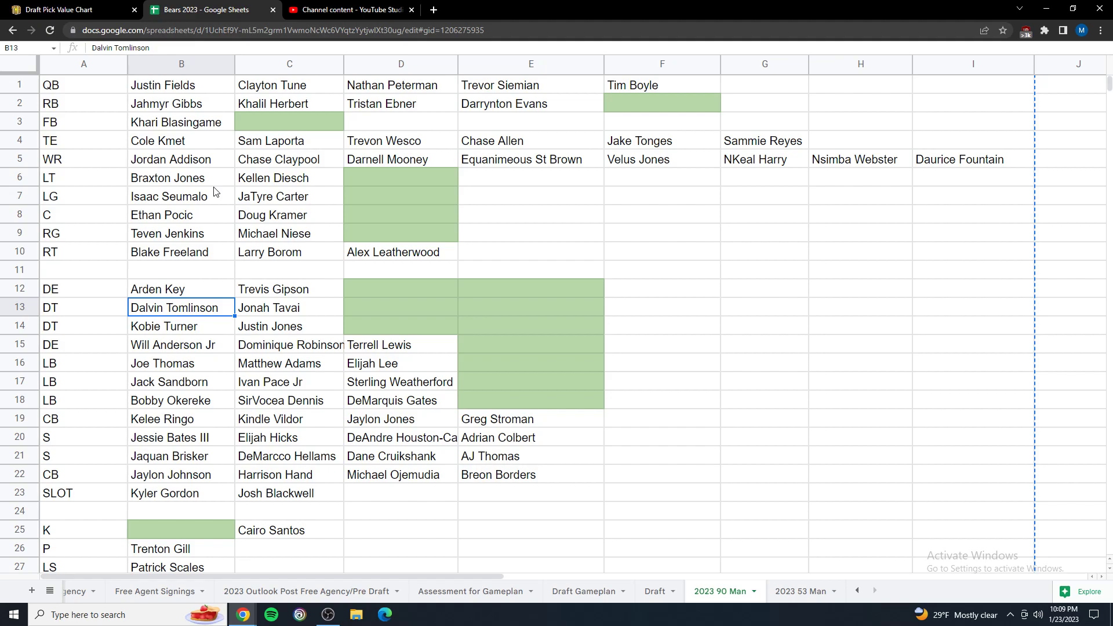
{"action": "scroll", "coordinate": [210, 208], "scroll_direction": "down", "scroll_amount": 2}
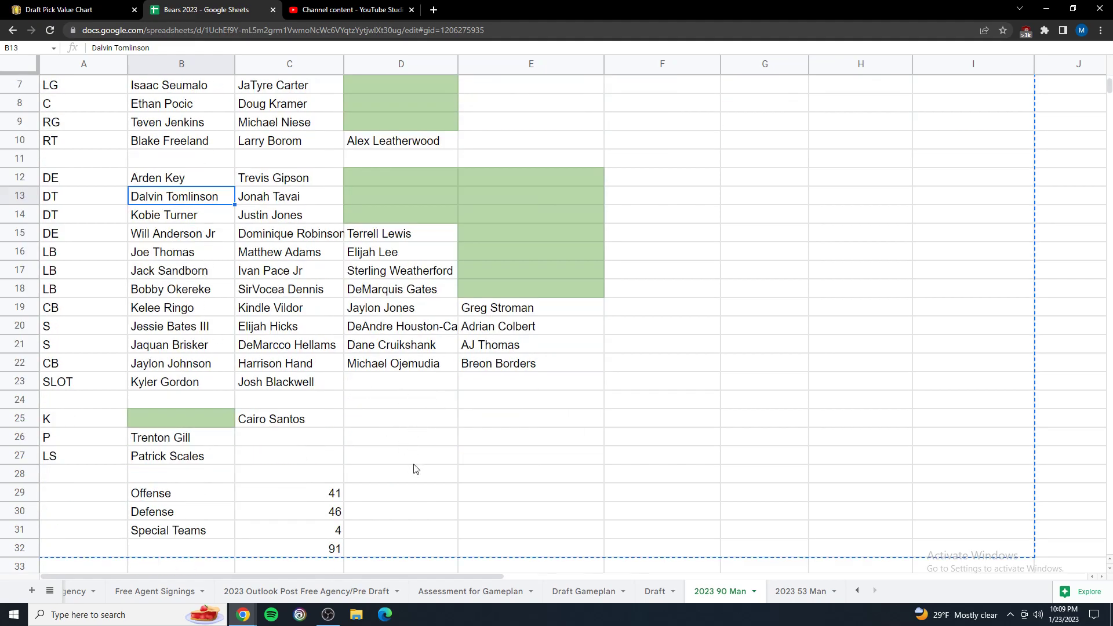
{"action": "scroll", "coordinate": [414, 464], "scroll_direction": "up", "scroll_amount": 2}
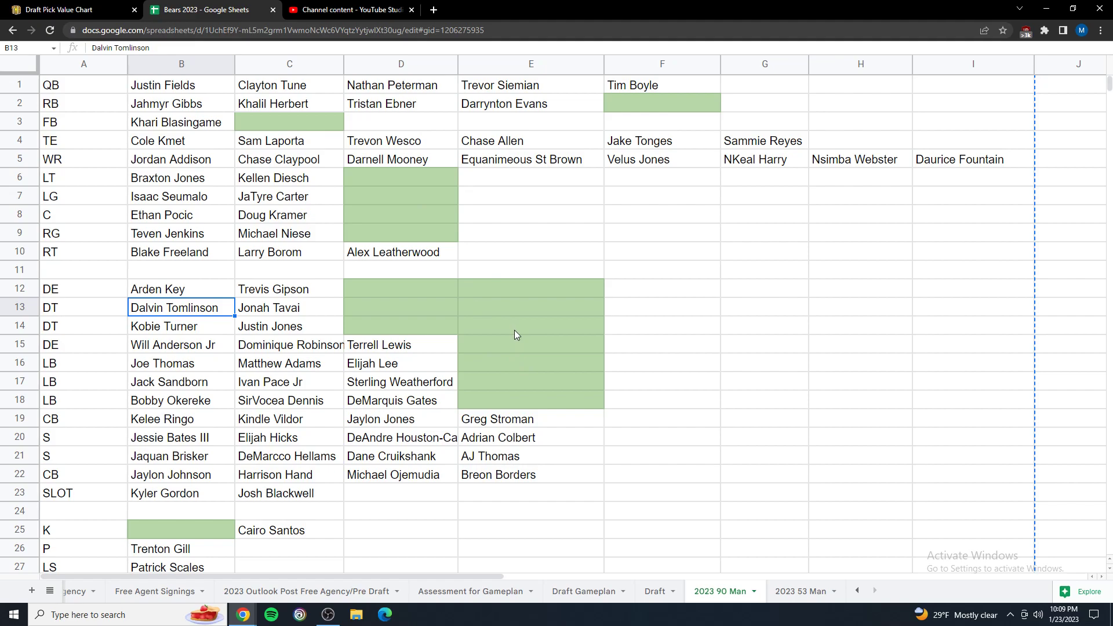
{"action": "scroll", "coordinate": [482, 348], "scroll_direction": "down", "scroll_amount": 2}
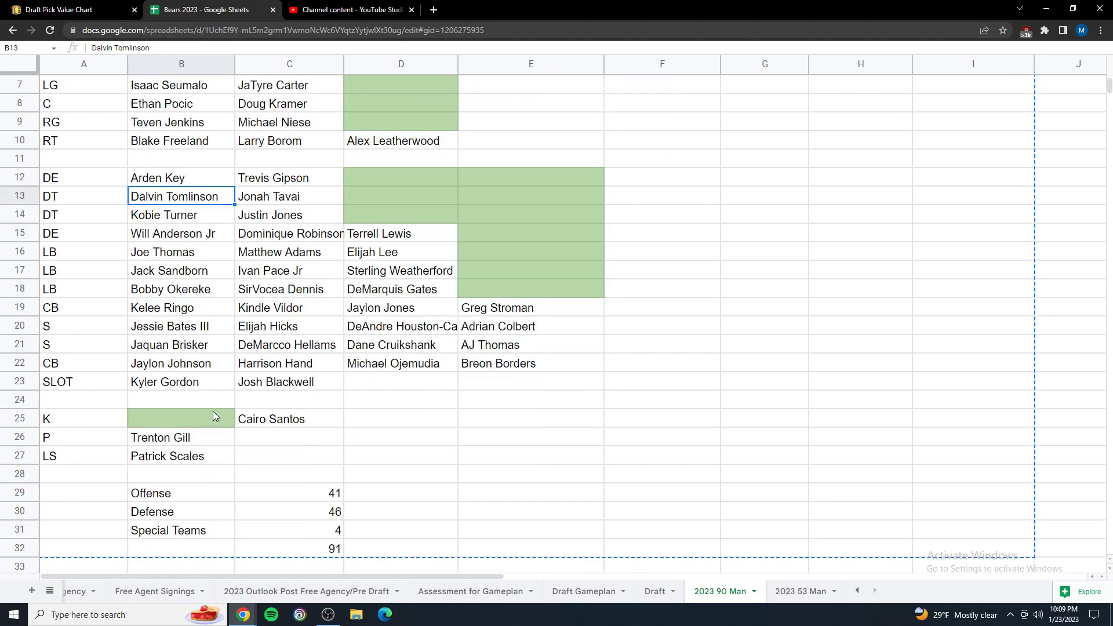
{"action": "left_click", "coordinate": [340, 554]}
{"action": "scroll", "coordinate": [341, 432], "scroll_direction": "up", "scroll_amount": 2}
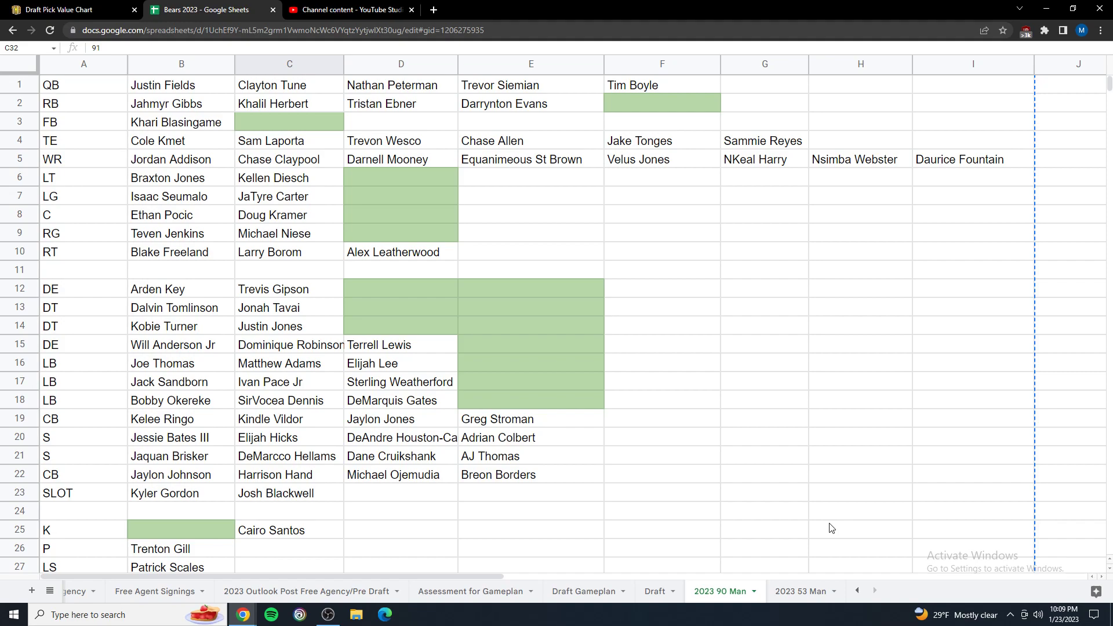
Open the 2023 53 Man sheet and highlight Tristan Ebner and starting quarterback Justin Fields.
{"action": "left_click", "coordinate": [796, 592]}
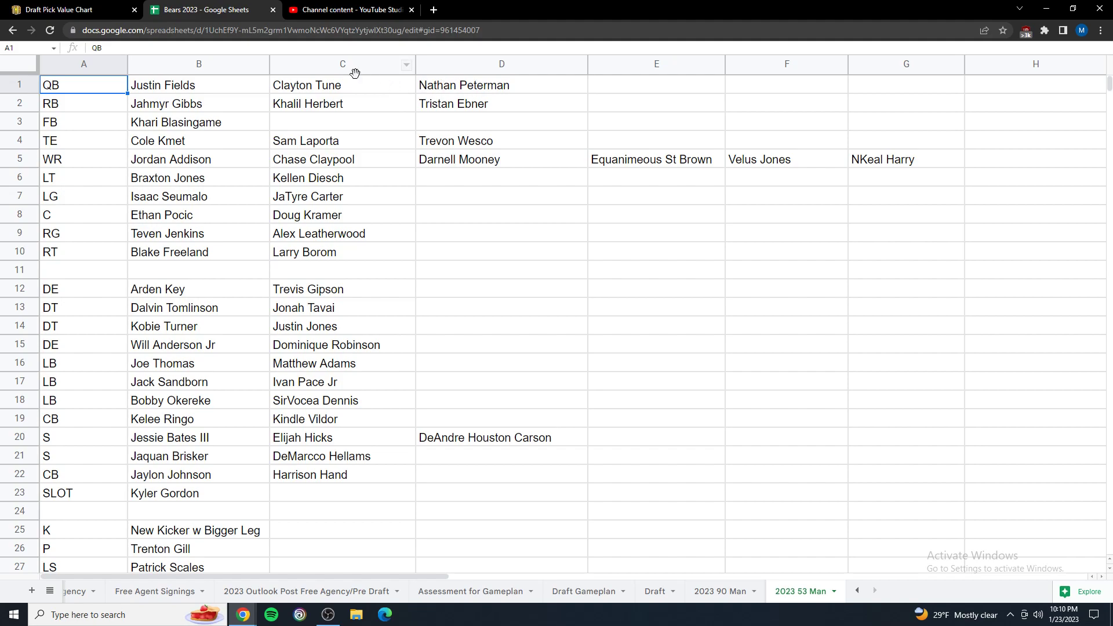
{"action": "left_click", "coordinate": [468, 110]}
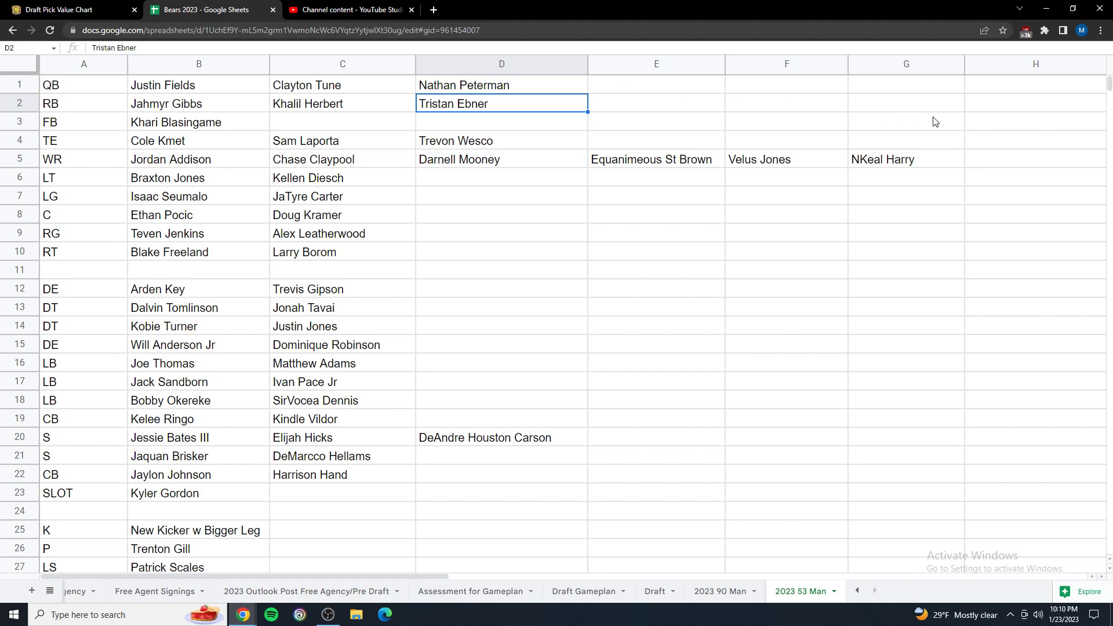
{"action": "left_click", "coordinate": [226, 91]}
Compare running backs Jahmyr Gibbs and Khalil Herbert by moving between their cells.
{"action": "left_click", "coordinate": [226, 103]}
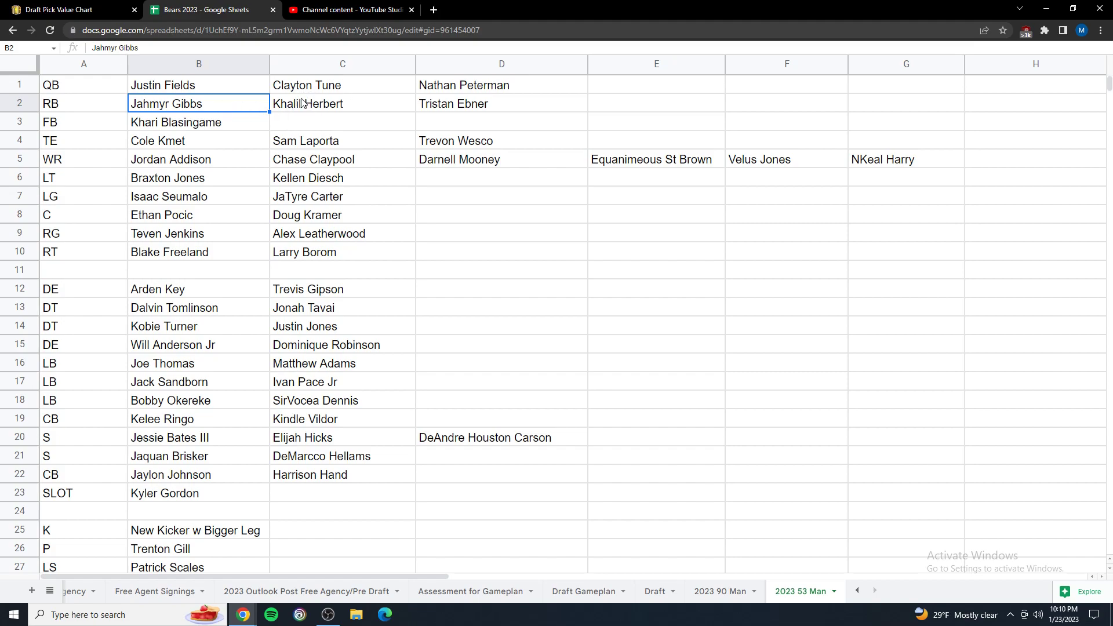
{"action": "key", "text": "Right"}
{"action": "key", "text": "Left"}
{"action": "key", "text": "Right"}
{"action": "key", "text": "Left"}
{"action": "left_click", "coordinate": [360, 162]}
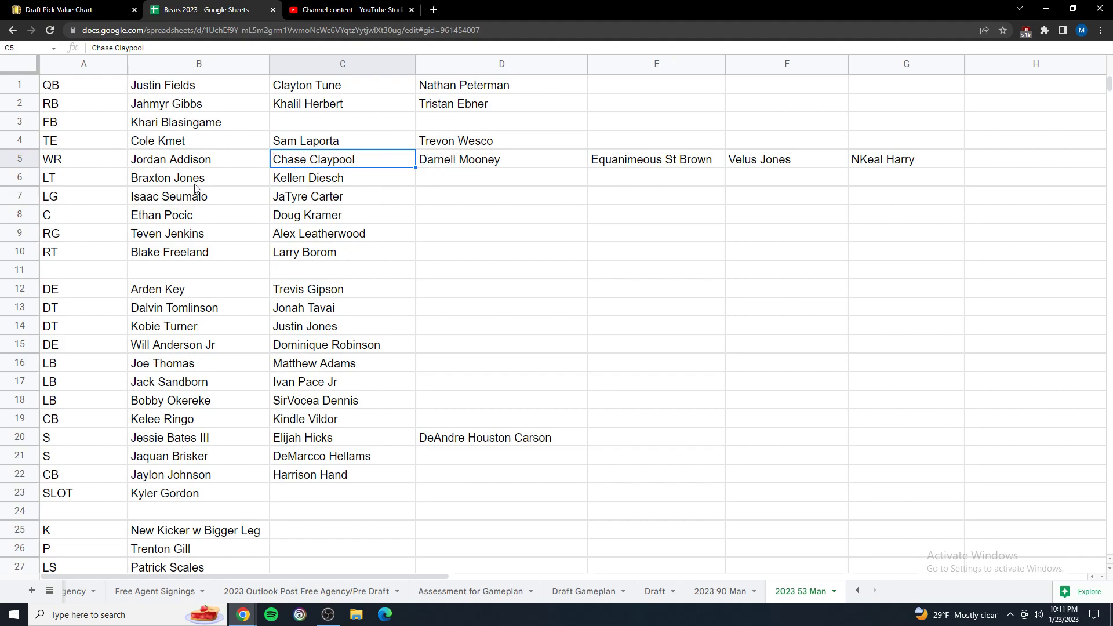
{"action": "left_click", "coordinate": [206, 160]}
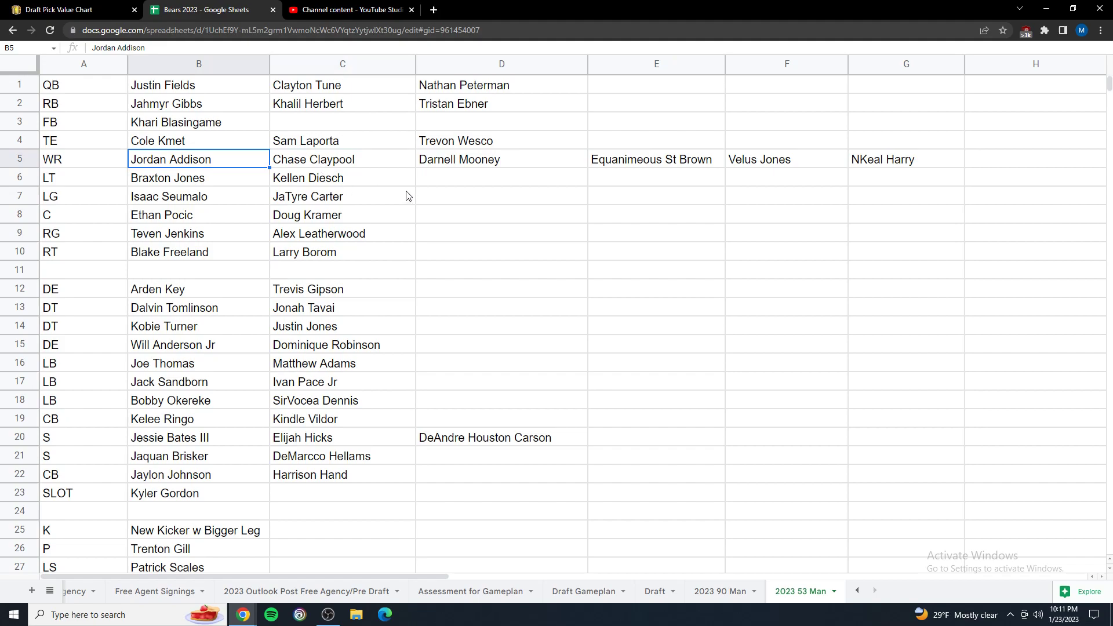
{"action": "left_click", "coordinate": [473, 162]}
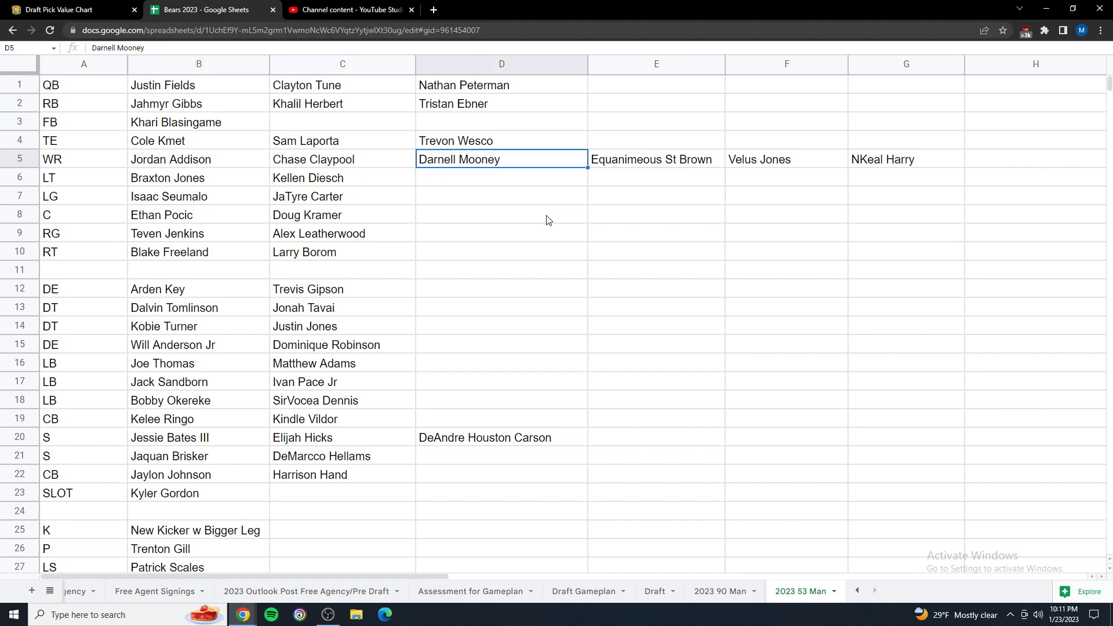
{"action": "left_click_drag", "start_coordinate": [178, 181], "coordinate": [178, 253]}
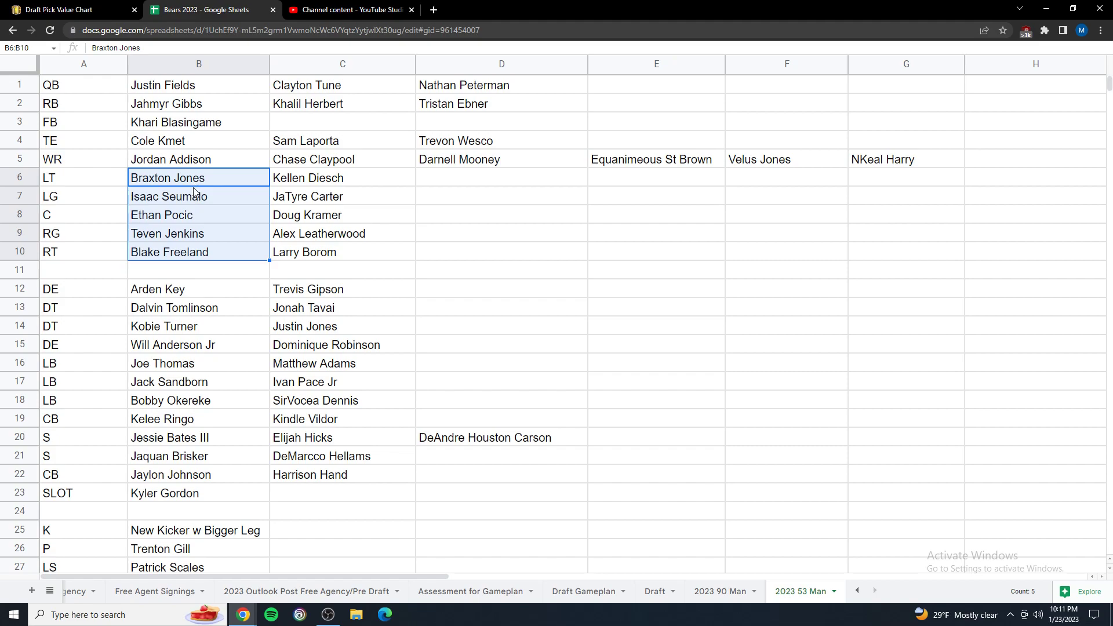
{"action": "mouse_move", "coordinate": [371, 183]}
{"action": "left_mouse_down"}
{"action": "mouse_move", "coordinate": [368, 249]}
{"action": "mouse_move", "coordinate": [371, 183]}
{"action": "left_mouse_up"}
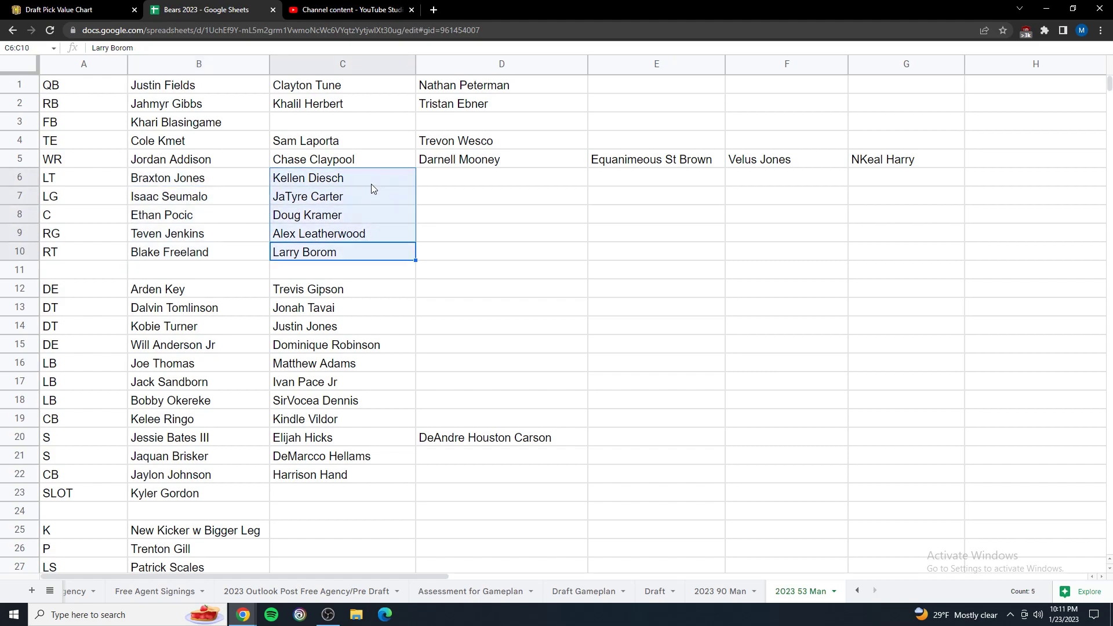
{"action": "left_click", "coordinate": [490, 239]}
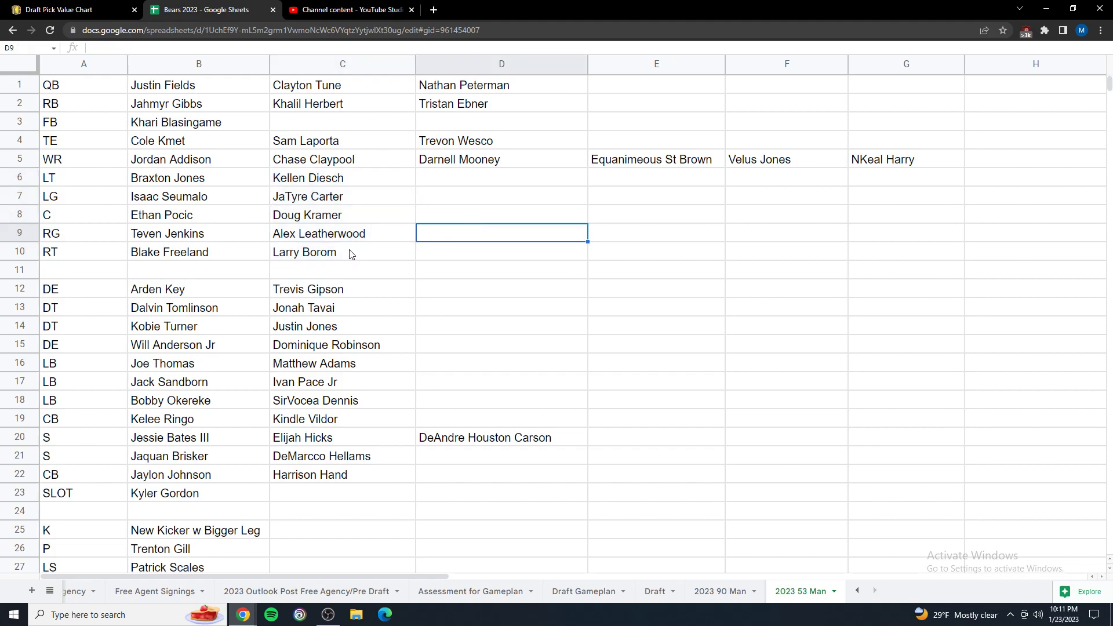
{"action": "left_click", "coordinate": [351, 235]}
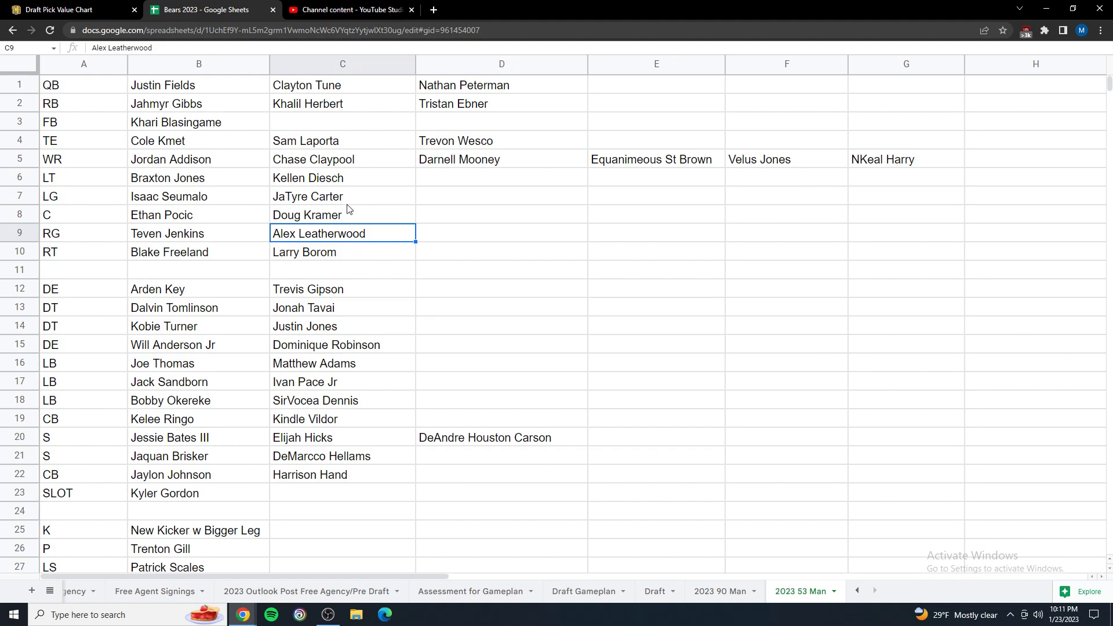
{"action": "left_click", "coordinate": [329, 199]}
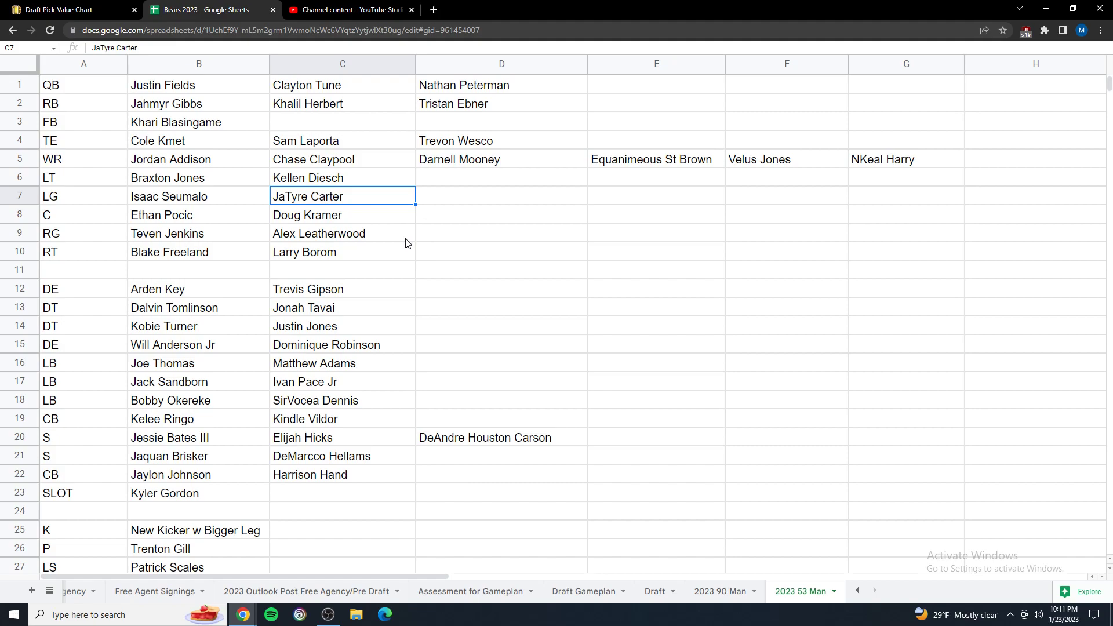
{"action": "left_click", "coordinate": [328, 222]}
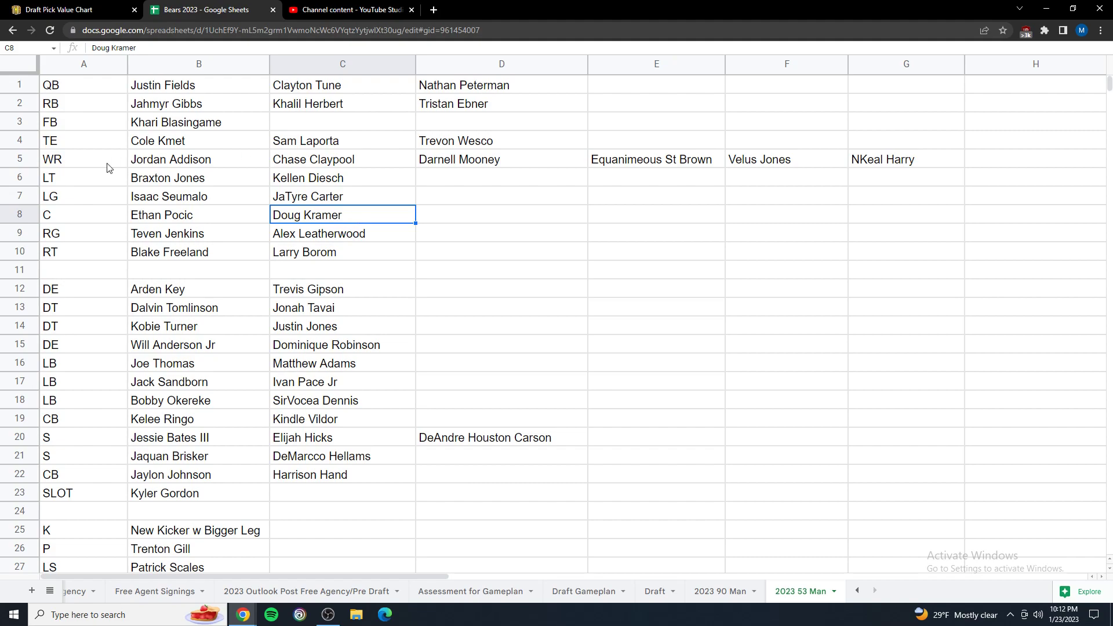
{"action": "scroll", "coordinate": [258, 211], "scroll_direction": "down", "scroll_amount": 1}
{"action": "left_click", "coordinate": [242, 222]}
{"action": "left_click_drag", "start_coordinate": [242, 222], "coordinate": [249, 271]}
{"action": "left_click", "coordinate": [213, 258]}
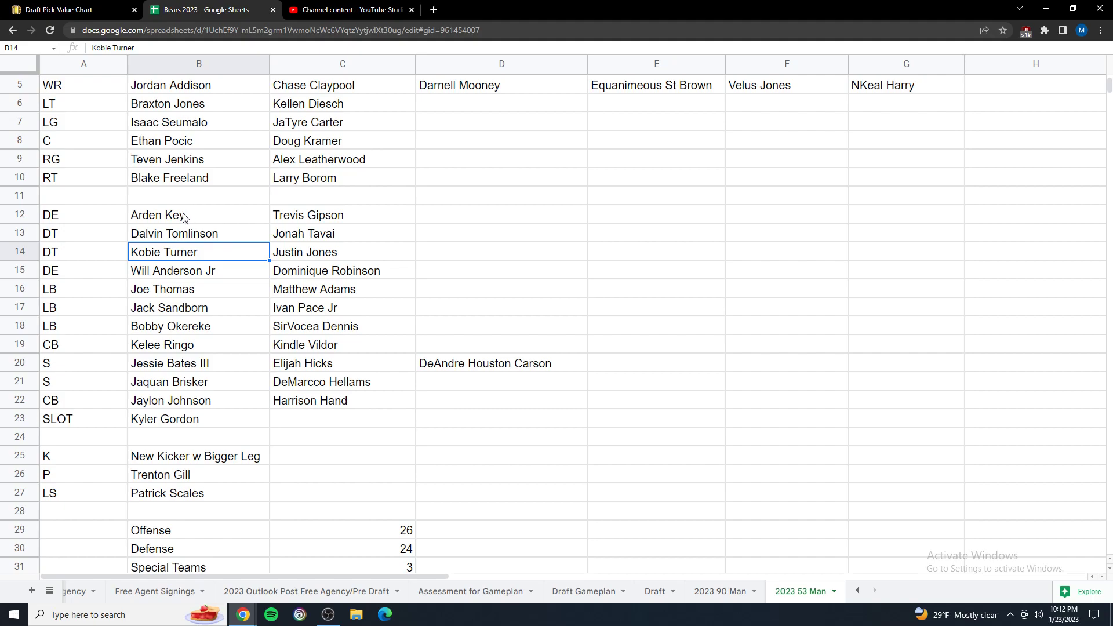
{"action": "left_click_drag", "start_coordinate": [185, 215], "coordinate": [186, 327]}
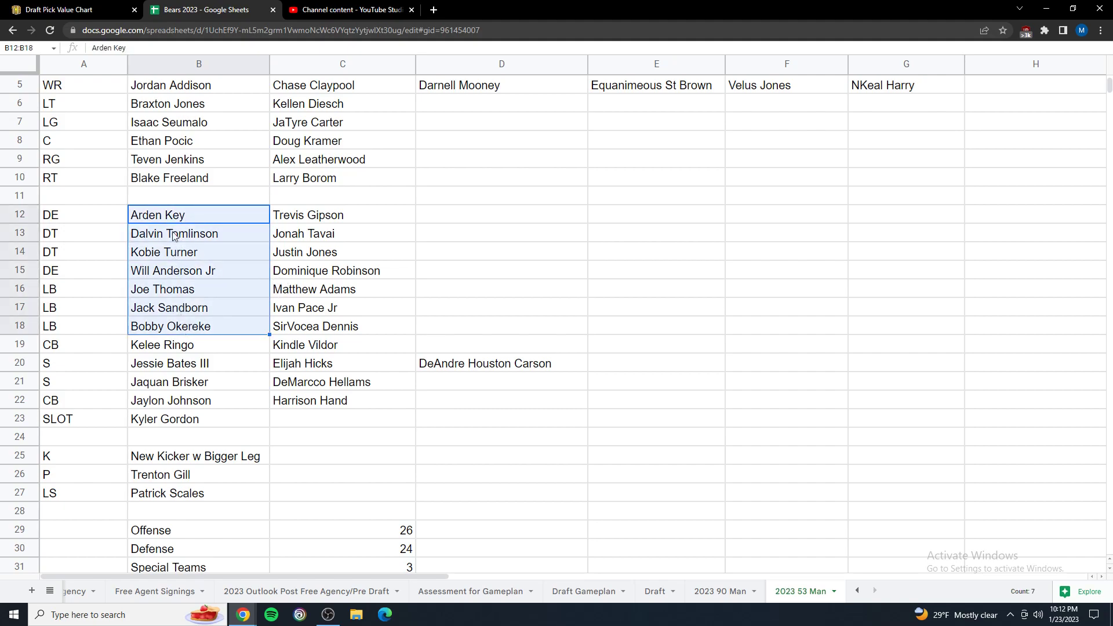
{"action": "left_click", "coordinate": [174, 197]}
{"action": "scroll", "coordinate": [211, 255], "scroll_direction": "up", "scroll_amount": 2}
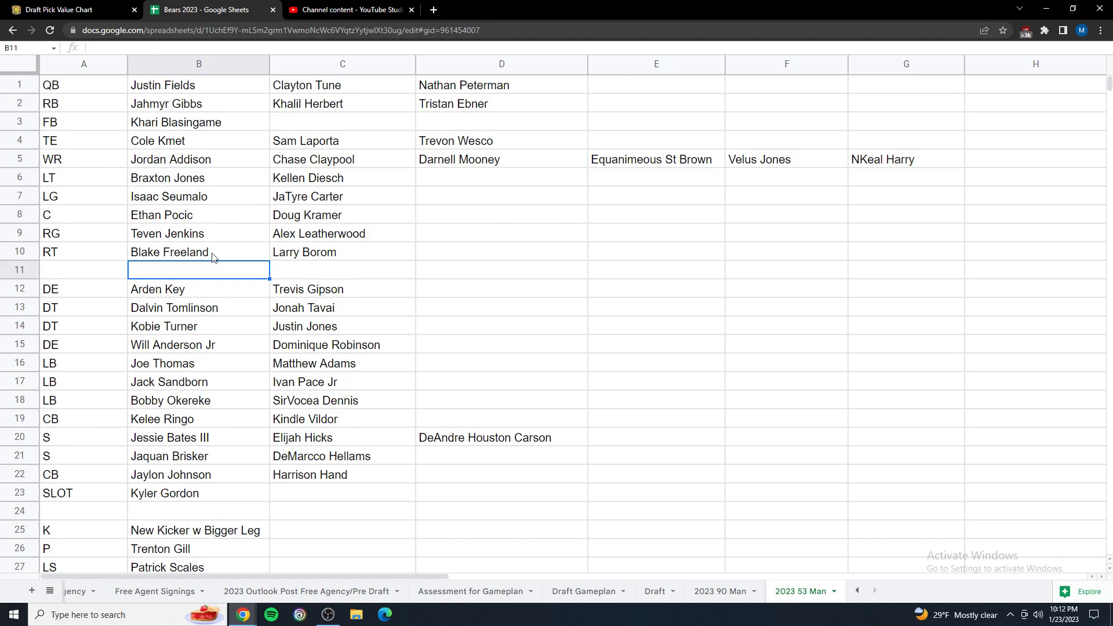
{"action": "left_click", "coordinate": [120, 89]}
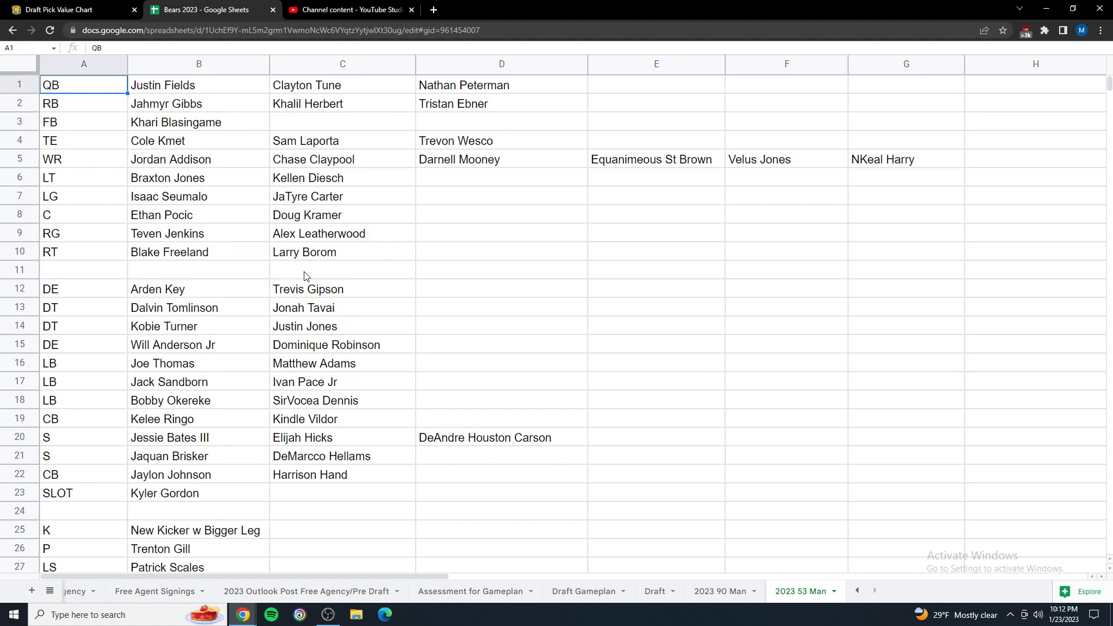
{"action": "left_click", "coordinate": [217, 350]}
{"action": "left_click", "coordinate": [203, 329]}
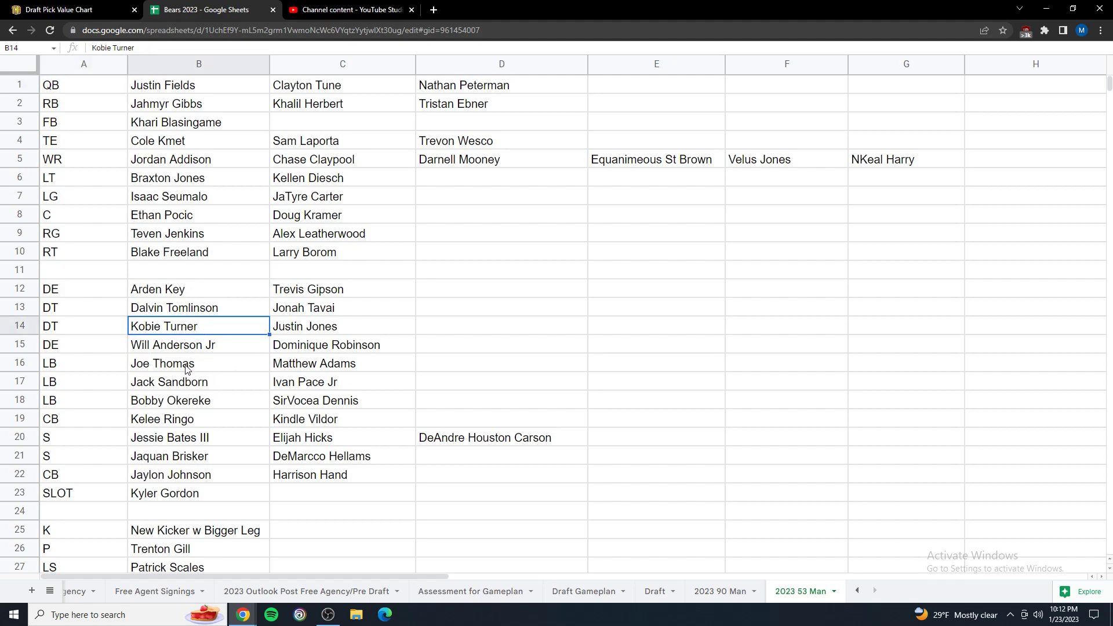
{"action": "left_click", "coordinate": [195, 296]}
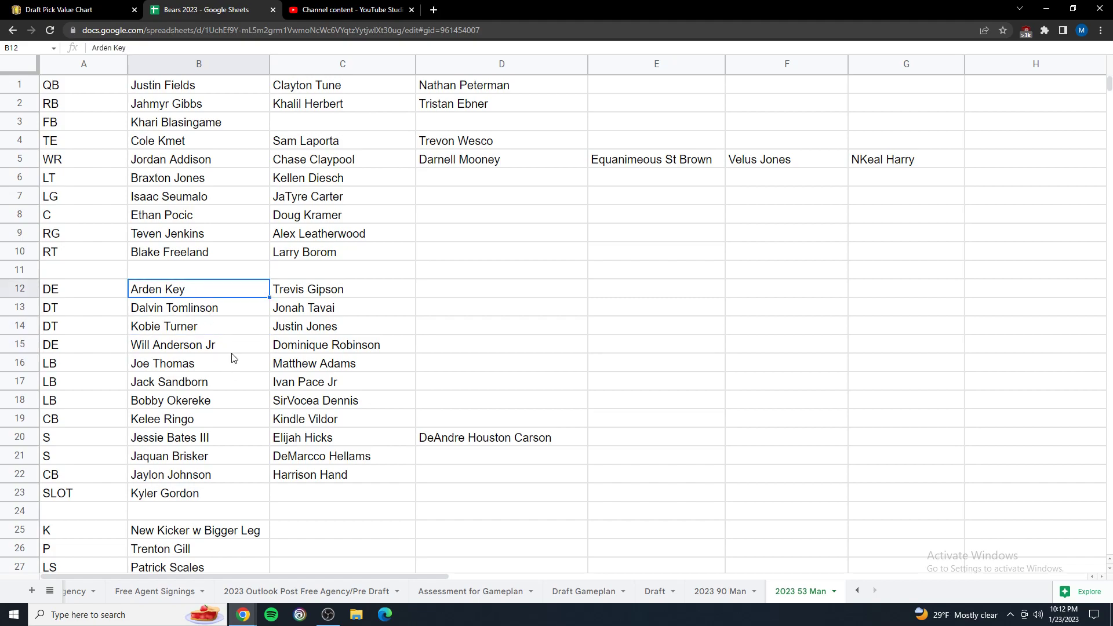
{"action": "left_click", "coordinate": [224, 384]}
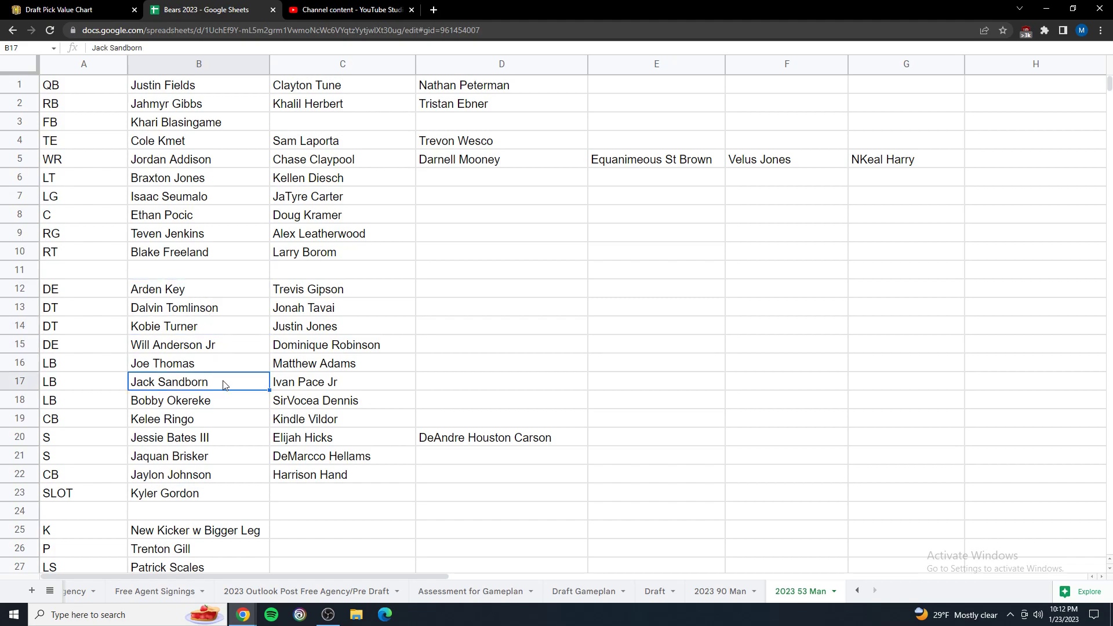
{"action": "left_click", "coordinate": [219, 403]}
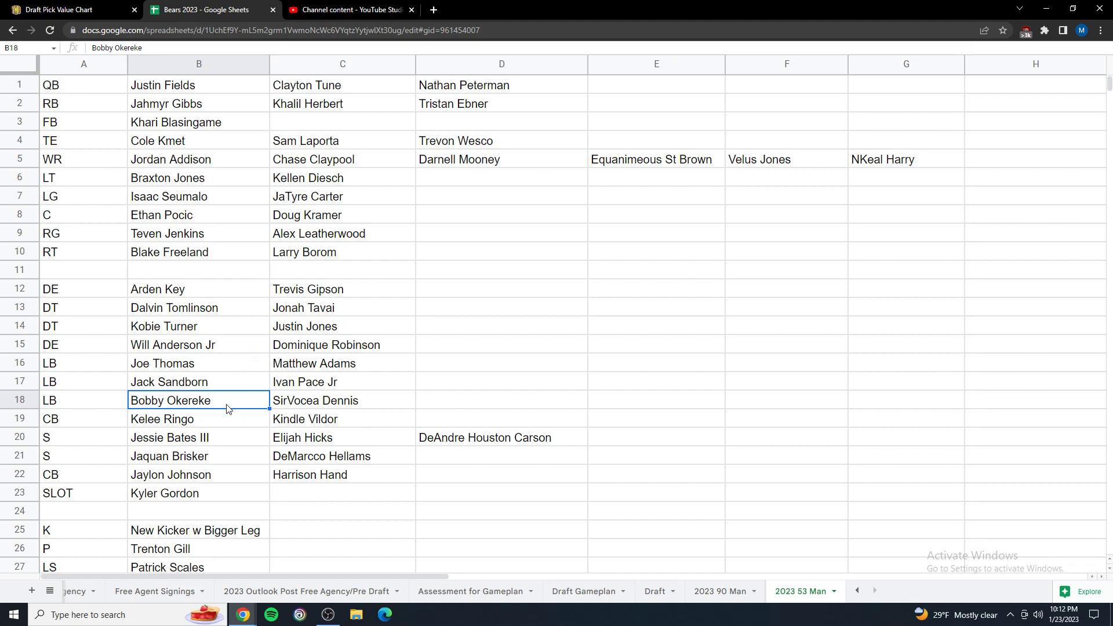
{"action": "left_click_drag", "start_coordinate": [210, 424], "coordinate": [217, 491]}
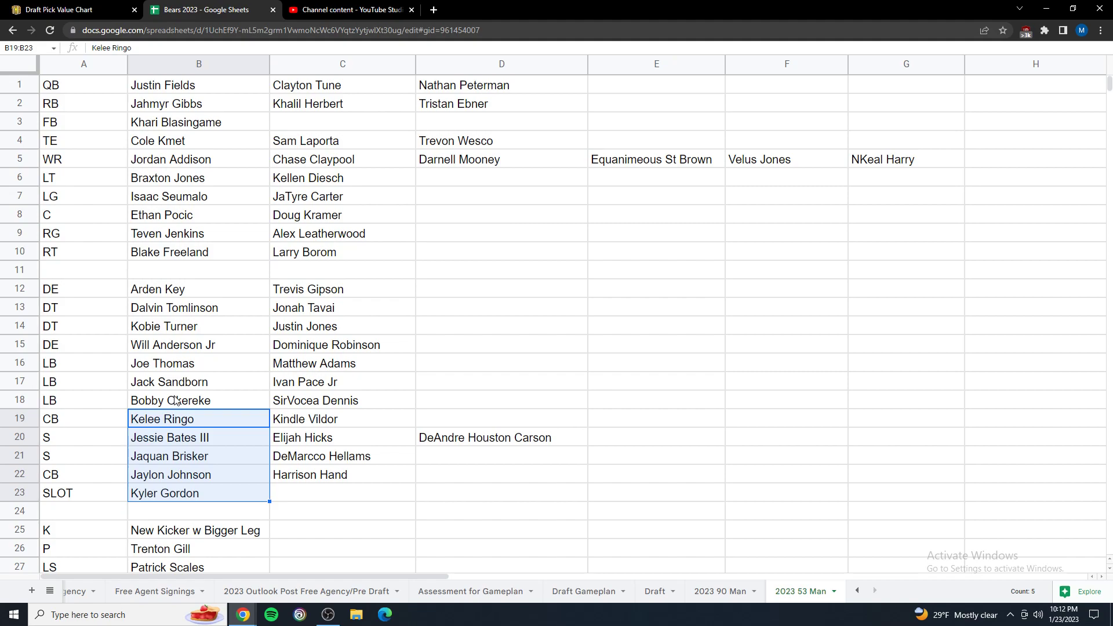
{"action": "scroll", "coordinate": [172, 381], "scroll_direction": "down", "scroll_amount": 2}
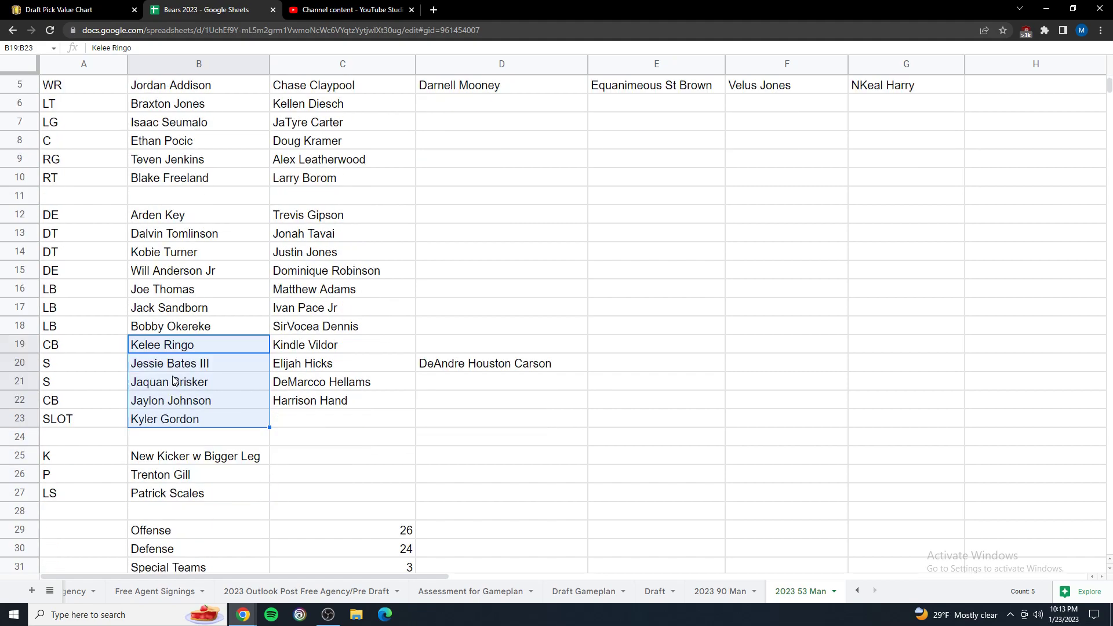
{"action": "left_click", "coordinate": [223, 452]}
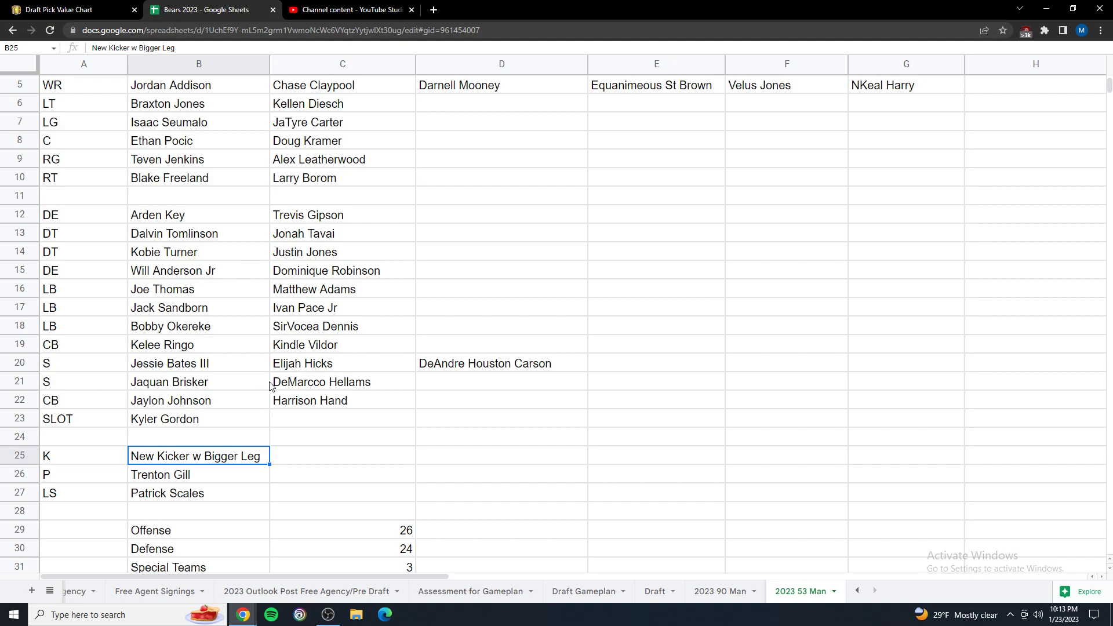
{"action": "scroll", "coordinate": [271, 385], "scroll_direction": "down", "scroll_amount": 1}
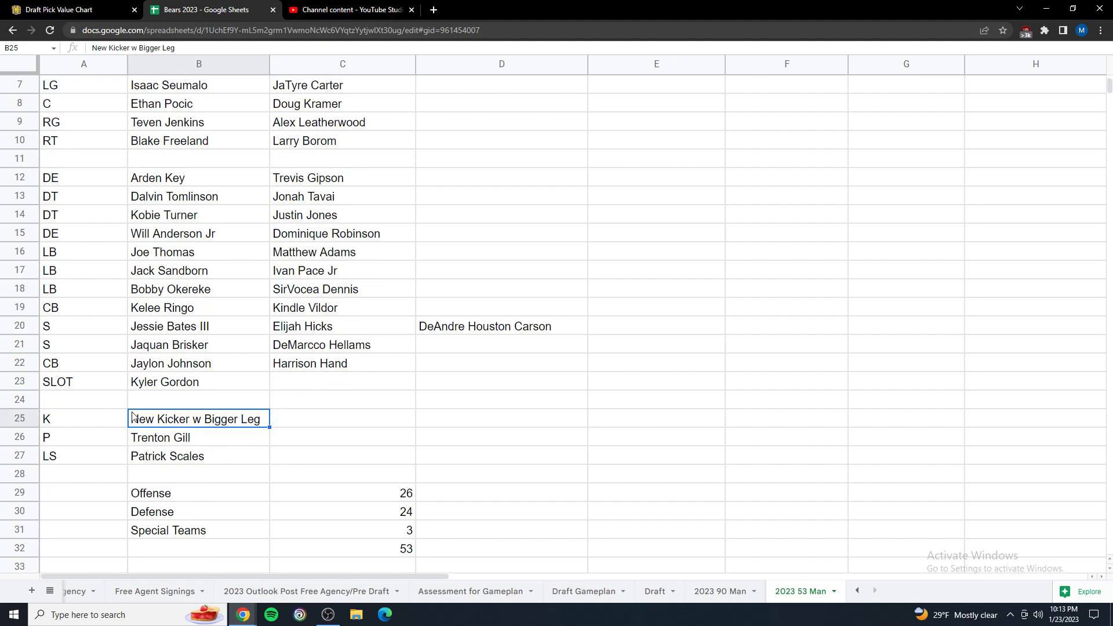
{"action": "left_click", "coordinate": [102, 426]}
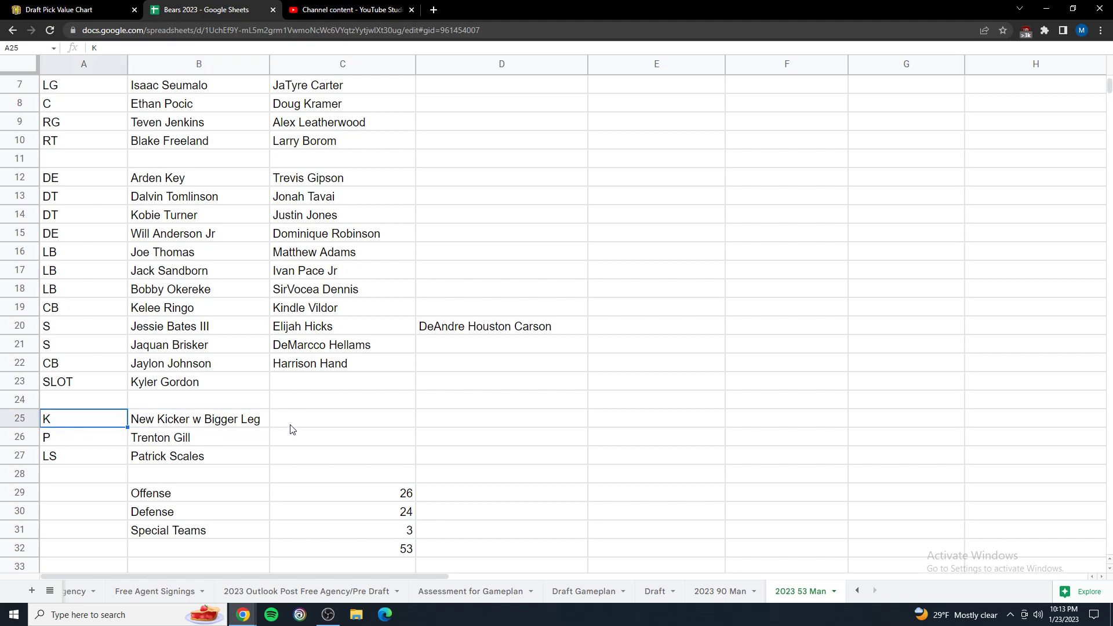
{"action": "scroll", "coordinate": [290, 429], "scroll_direction": "up", "scroll_amount": 1}
{"action": "scroll", "coordinate": [290, 430], "scroll_direction": "down", "scroll_amount": 2}
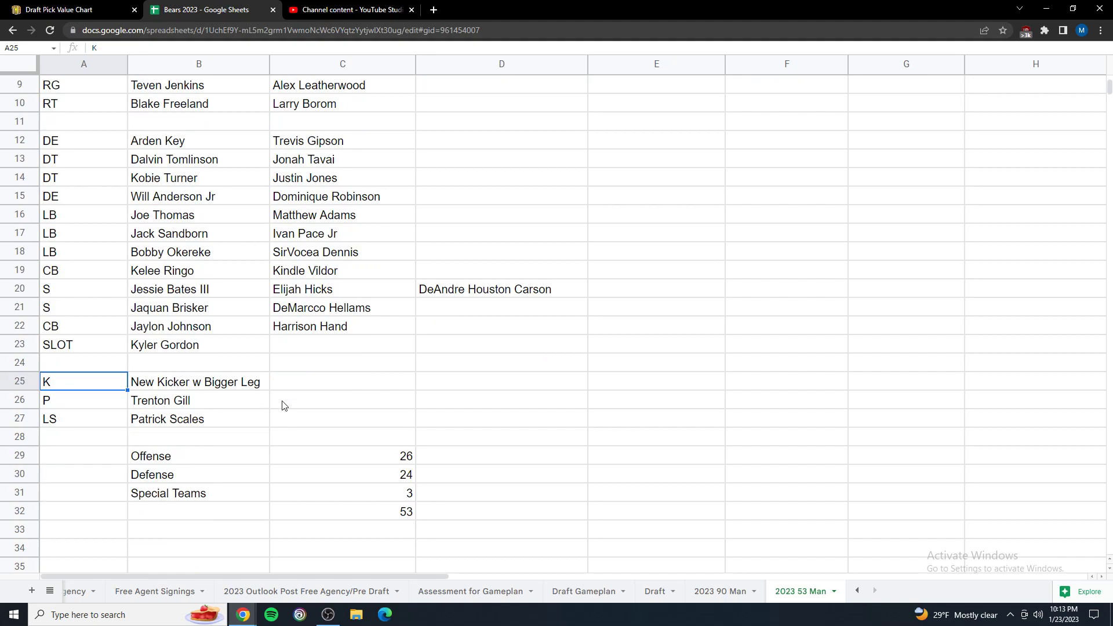
{"action": "left_click", "coordinate": [243, 383]}
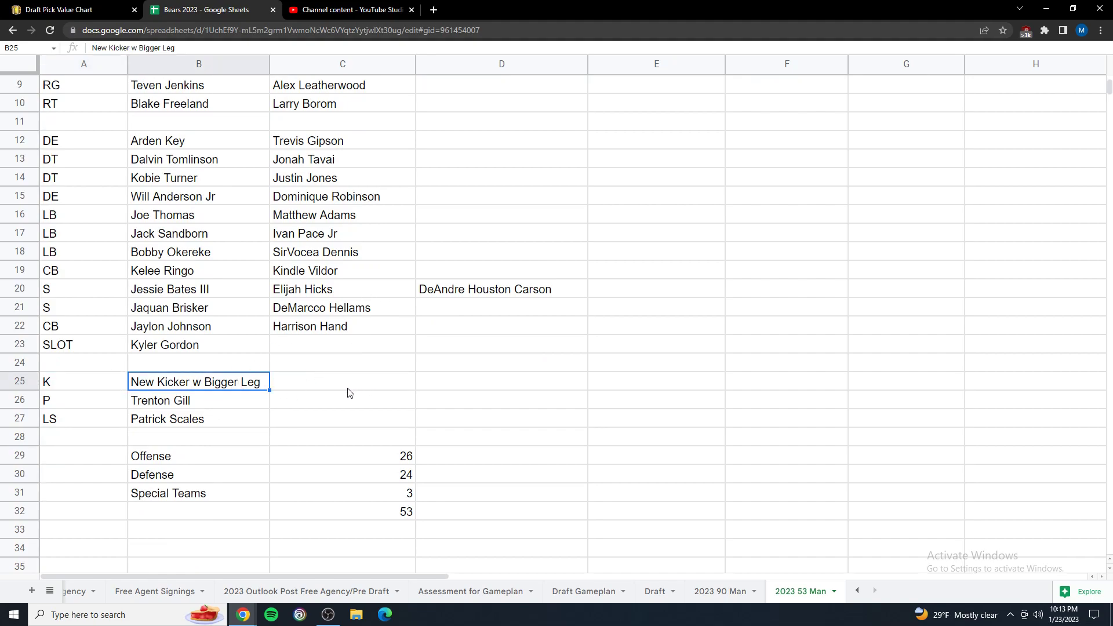
{"action": "scroll", "coordinate": [336, 390], "scroll_direction": "up", "scroll_amount": 2}
{"action": "left_click", "coordinate": [481, 368]}
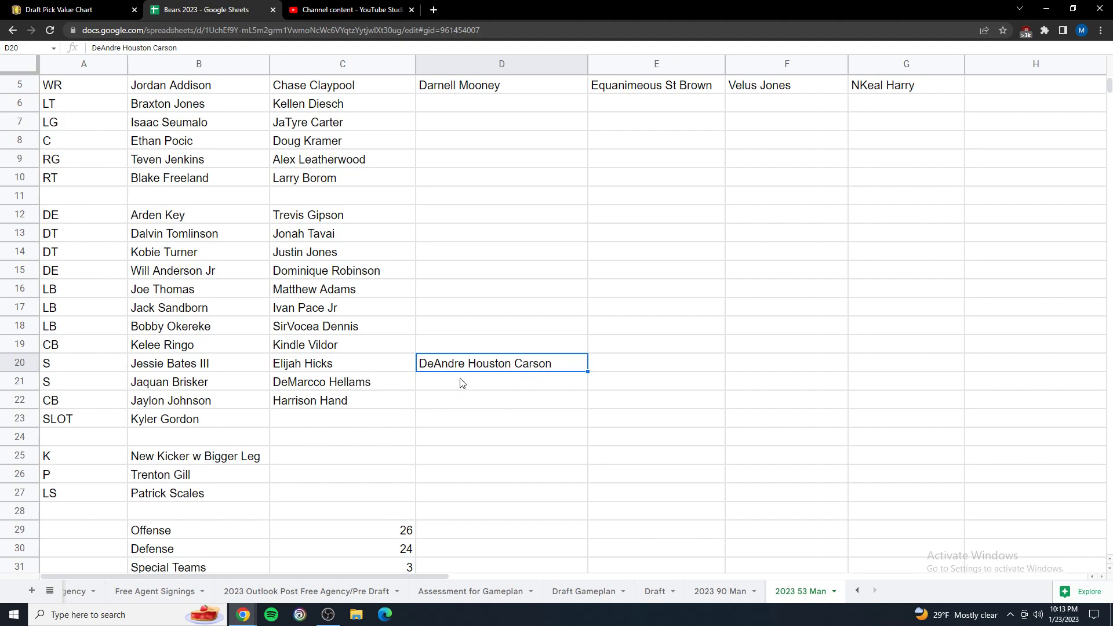
{"action": "left_click", "coordinate": [346, 351]}
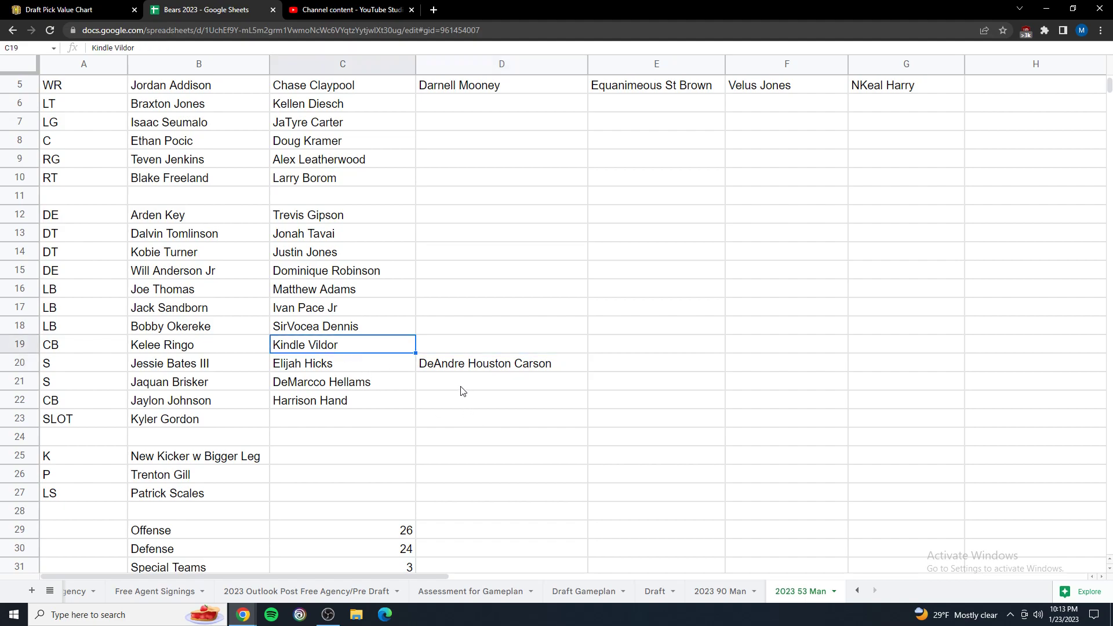
{"action": "left_click", "coordinate": [475, 370]}
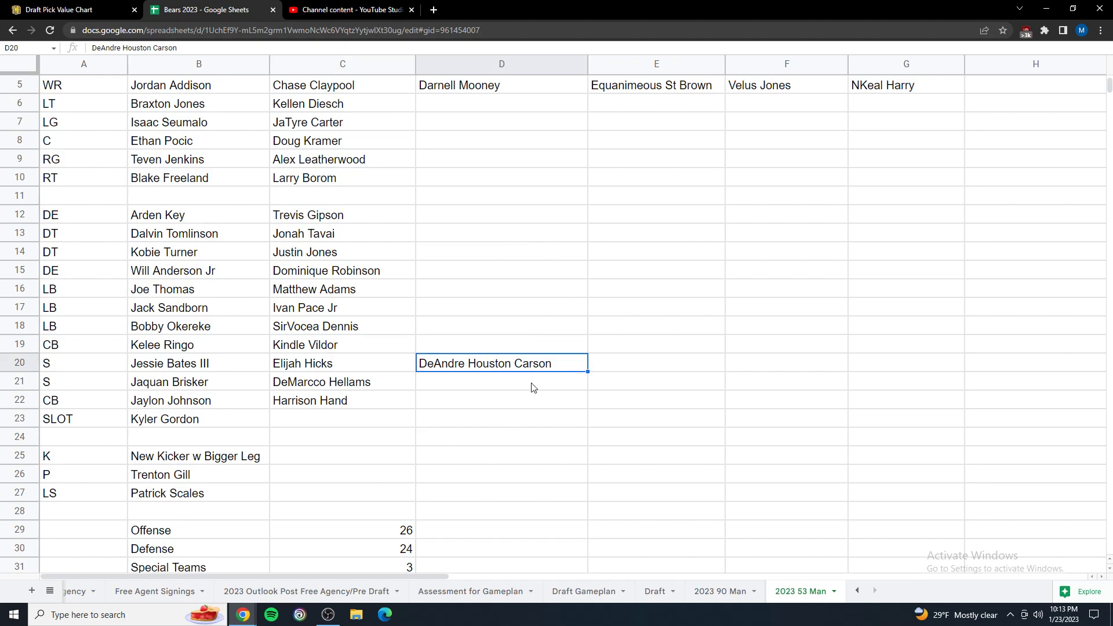
{"action": "scroll", "coordinate": [528, 362], "scroll_direction": "up", "scroll_amount": 2}
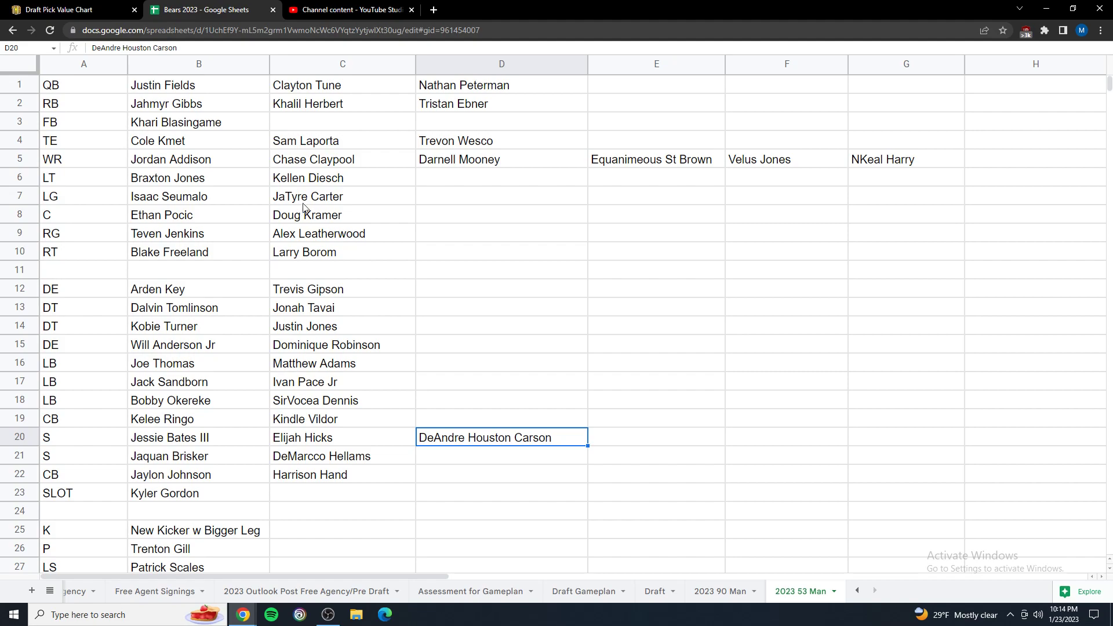
{"action": "scroll", "coordinate": [446, 234], "scroll_direction": "down", "scroll_amount": 1}
{"action": "scroll", "coordinate": [355, 287], "scroll_direction": "up", "scroll_amount": 1}
{"action": "scroll", "coordinate": [281, 238], "scroll_direction": "down", "scroll_amount": 2}
{"action": "scroll", "coordinate": [281, 239], "scroll_direction": "down", "scroll_amount": 2}
{"action": "scroll", "coordinate": [290, 241], "scroll_direction": "up", "scroll_amount": 4}
{"action": "left_click", "coordinate": [240, 348]}
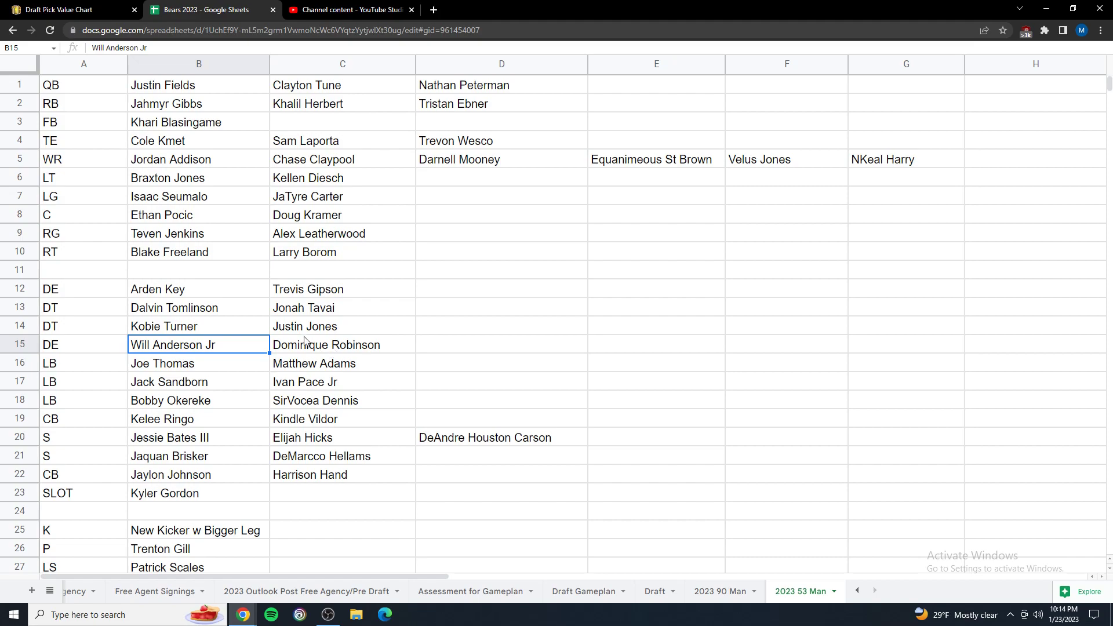
{"action": "left_click", "coordinate": [224, 167]}
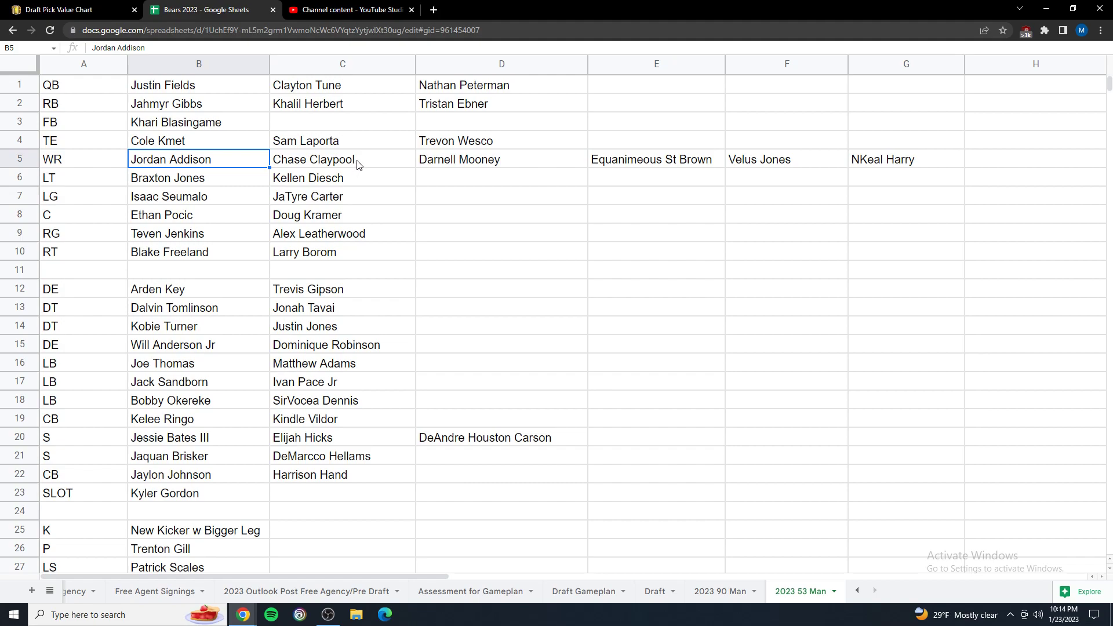
{"action": "left_click", "coordinate": [249, 105]}
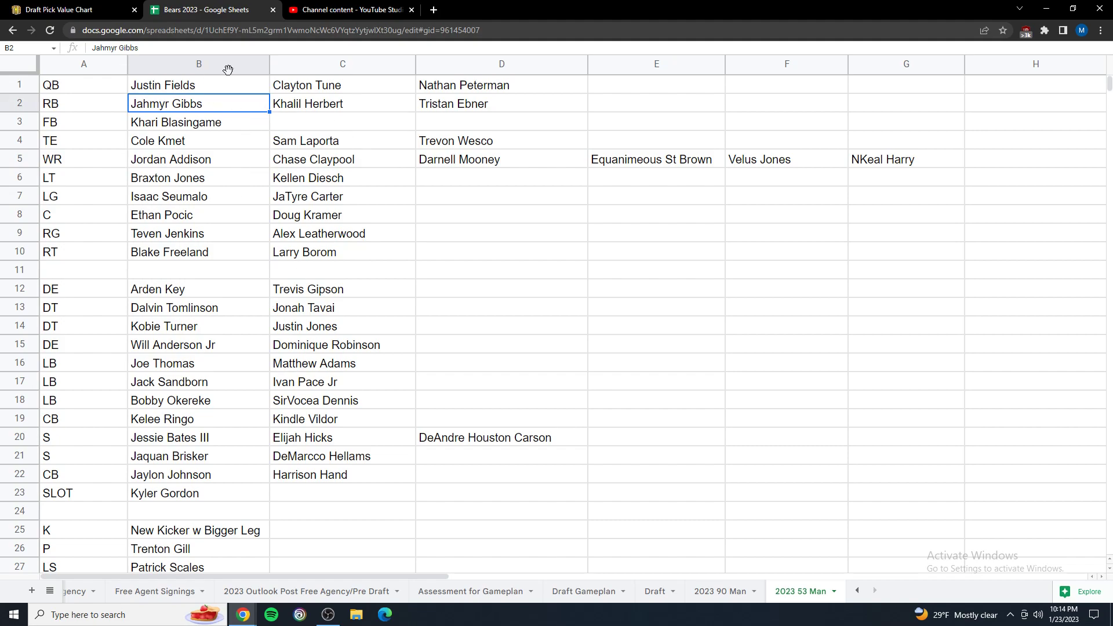
{"action": "left_click_drag", "start_coordinate": [246, 181], "coordinate": [255, 250]}
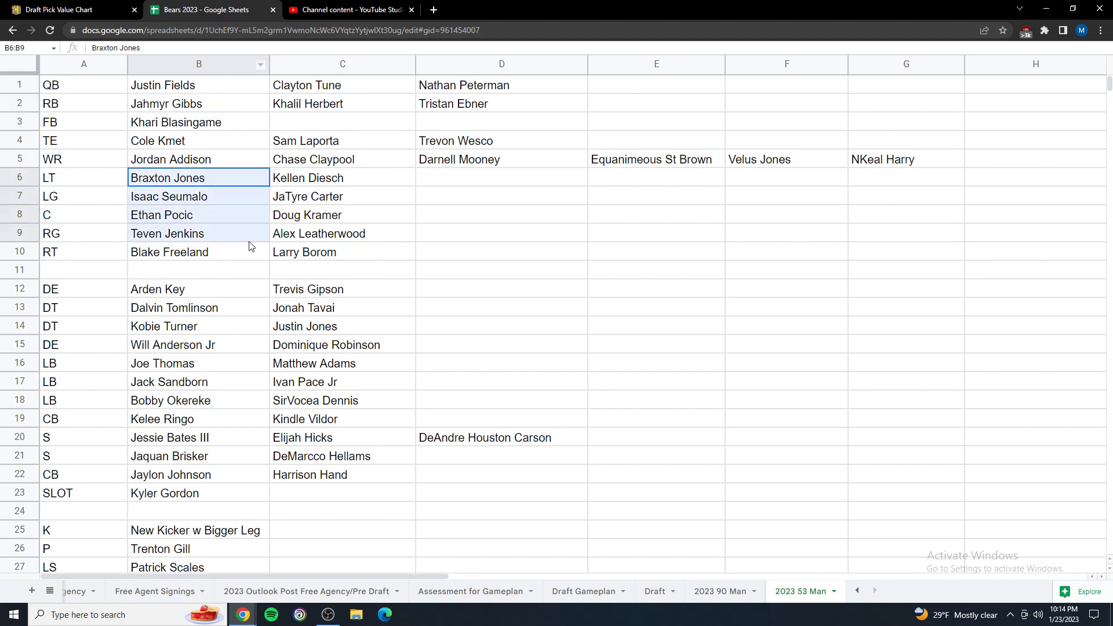
{"action": "left_click", "coordinate": [262, 269]}
{"action": "left_click", "coordinate": [97, 88]}
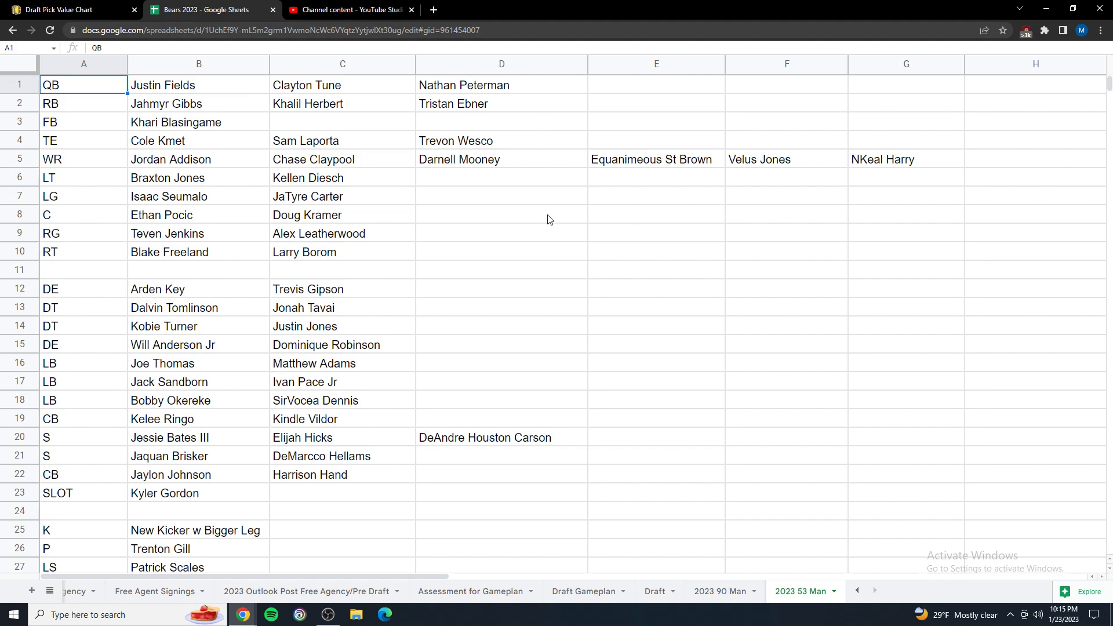
{"action": "left_click_drag", "start_coordinate": [110, 84], "coordinate": [919, 494]}
{"action": "left_click", "coordinate": [622, 399]}
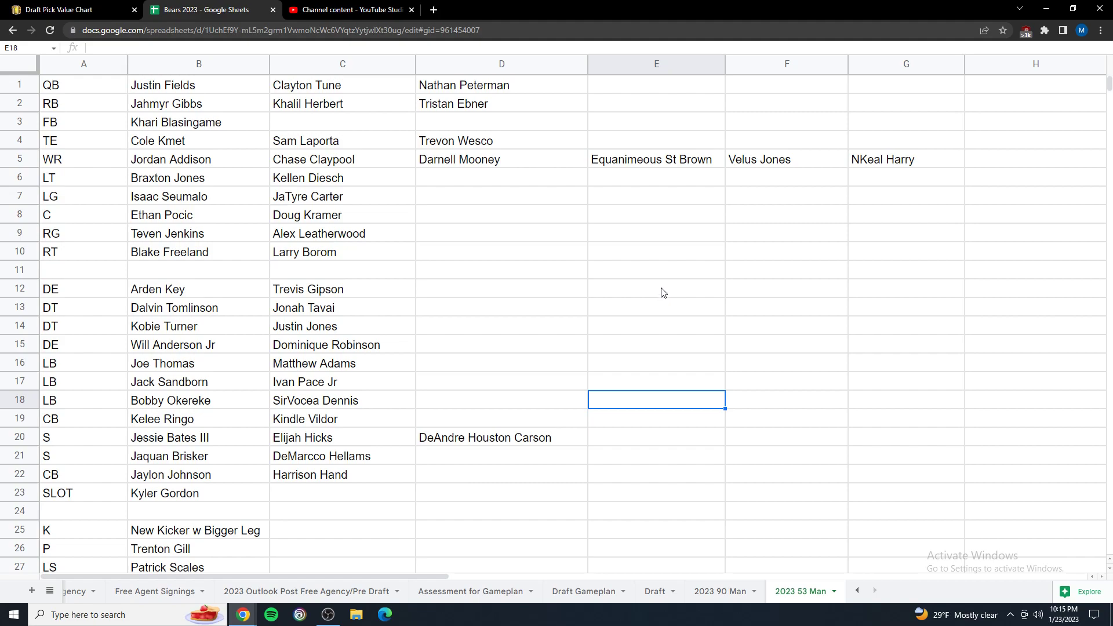
{"action": "left_click", "coordinate": [92, 93]}
{"action": "left_click", "coordinate": [200, 91]}
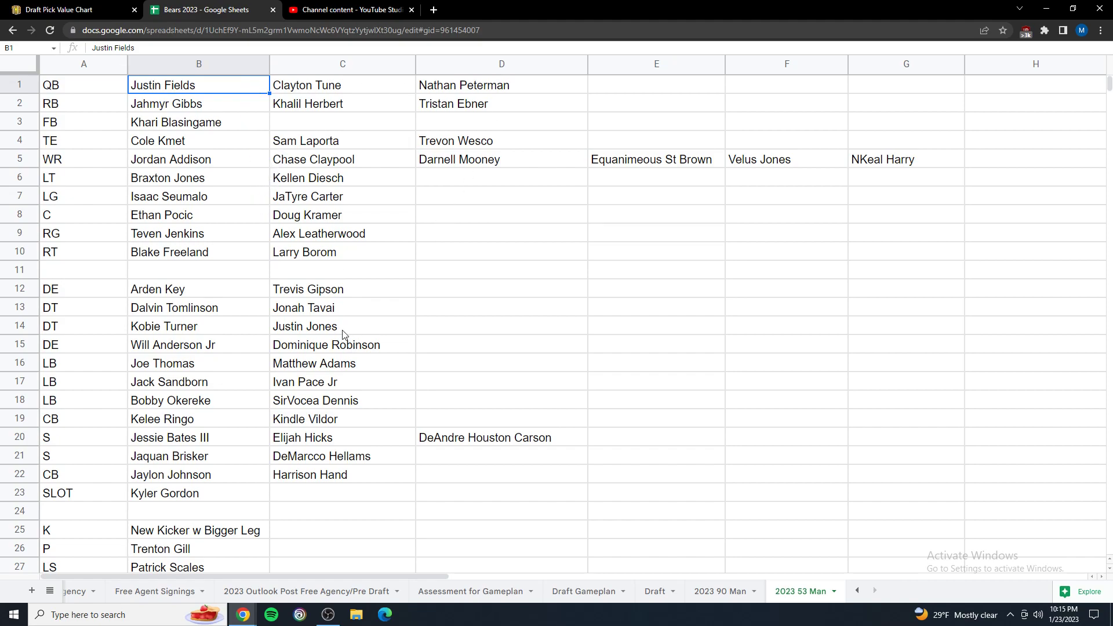
{"action": "left_click_drag", "start_coordinate": [212, 288], "coordinate": [226, 507]}
{"action": "left_click", "coordinate": [233, 475]}
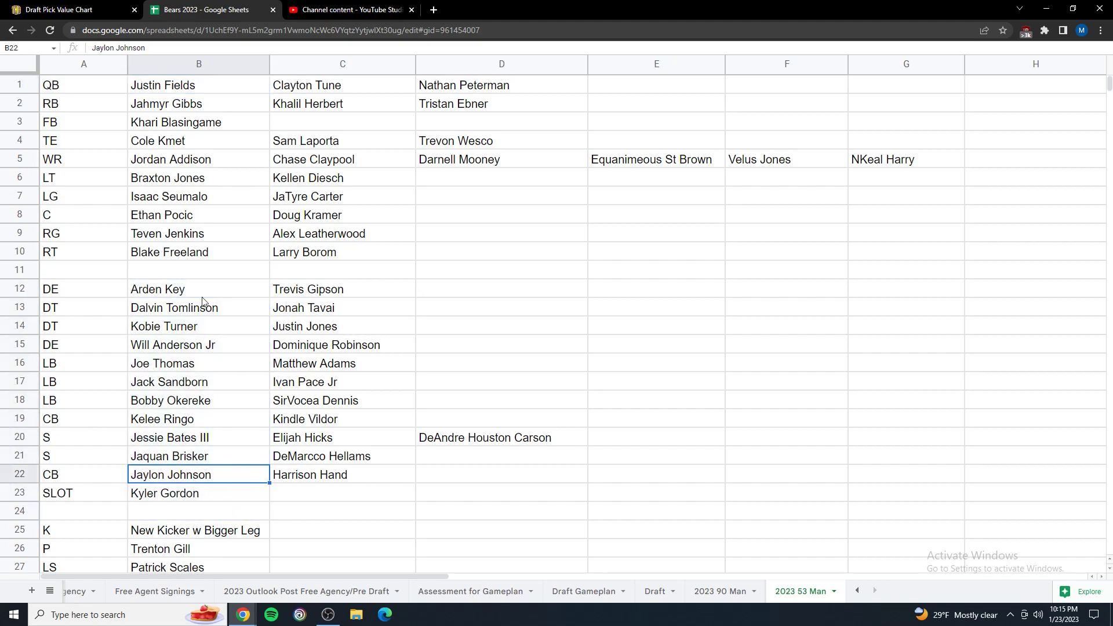
{"action": "left_click", "coordinate": [96, 92]}
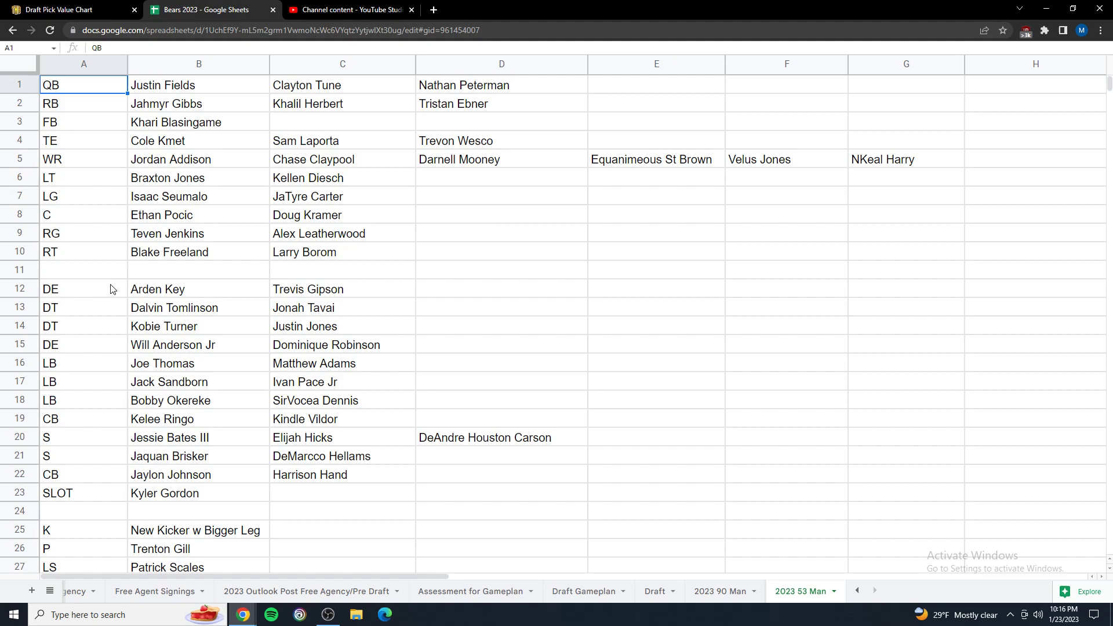
{"action": "left_click_drag", "start_coordinate": [162, 288], "coordinate": [340, 497]}
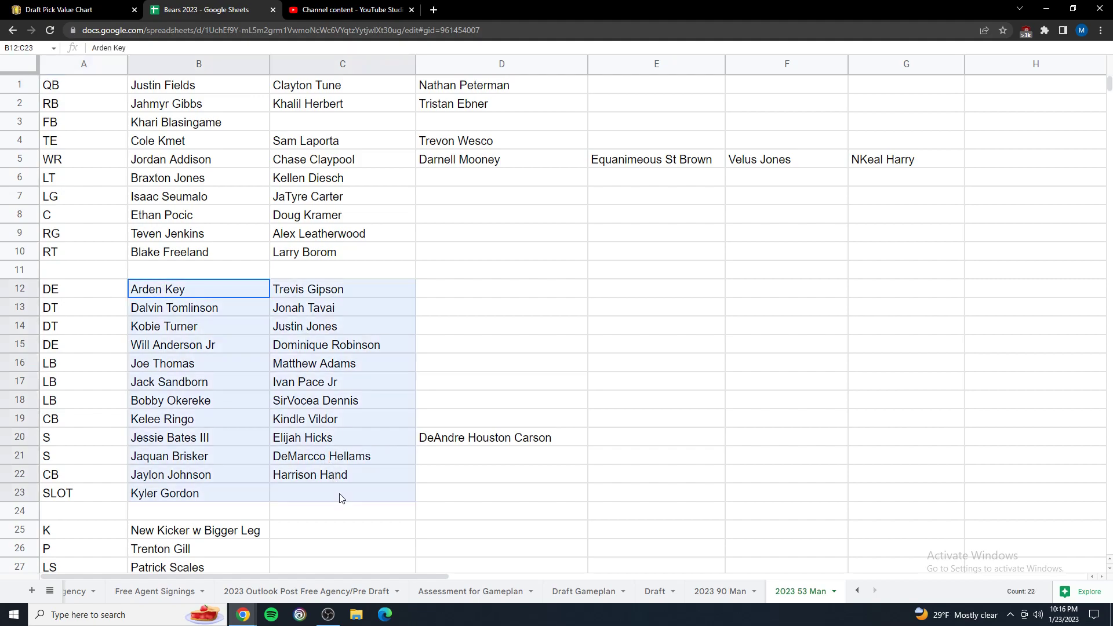
{"action": "left_click", "coordinate": [559, 360]}
{"action": "left_click", "coordinate": [79, 91]}
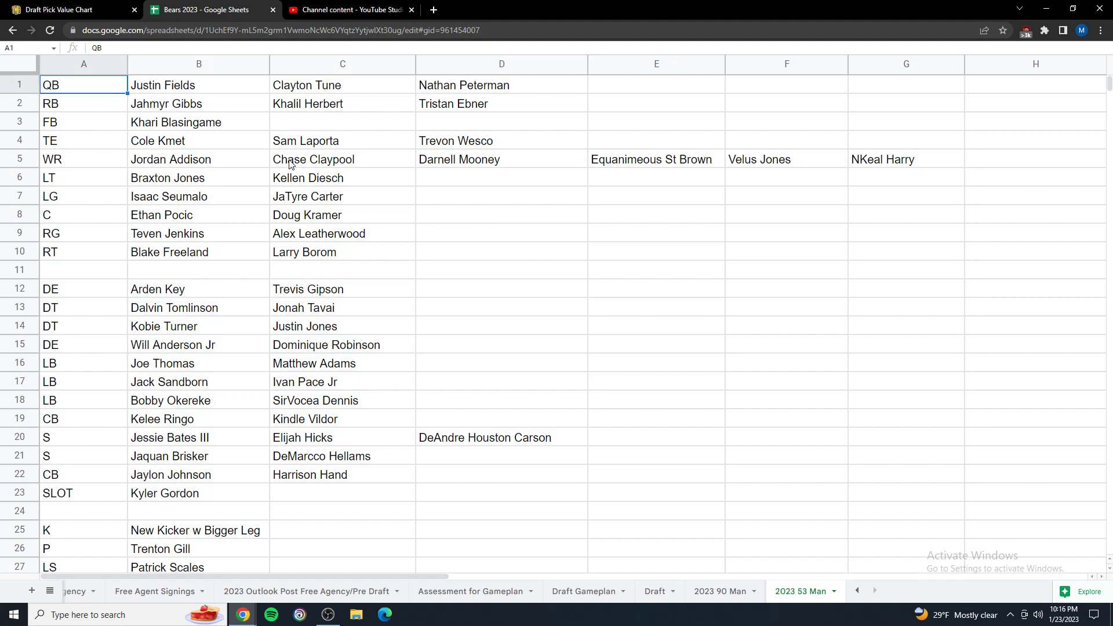